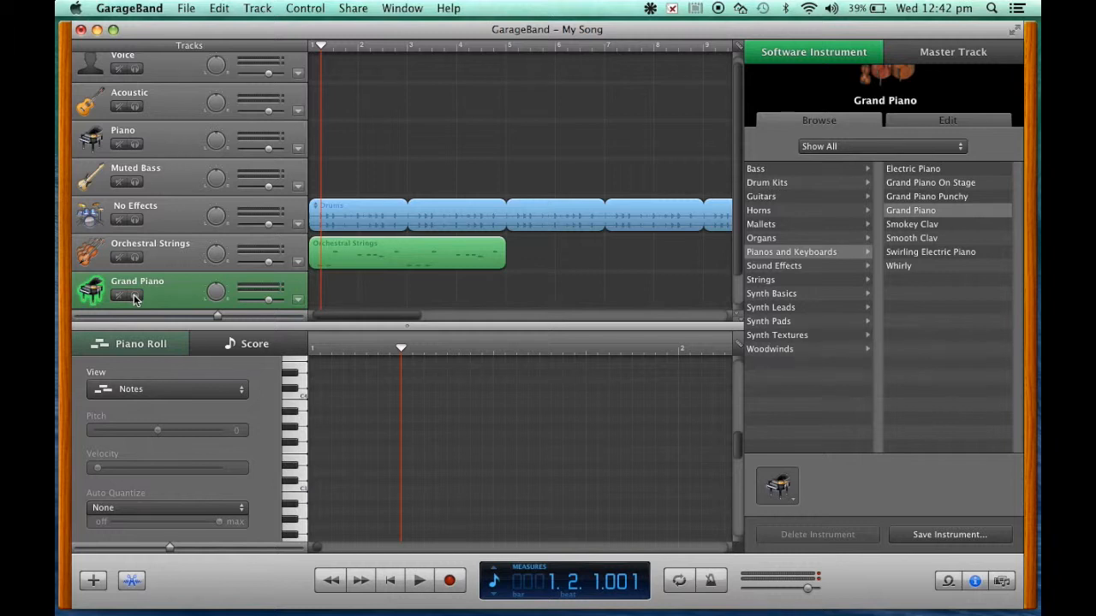
Step: Return the playhead to the song start, enable a cycle region limited to bar 1, and play the loop
scroll(505, 302, "down", 1)
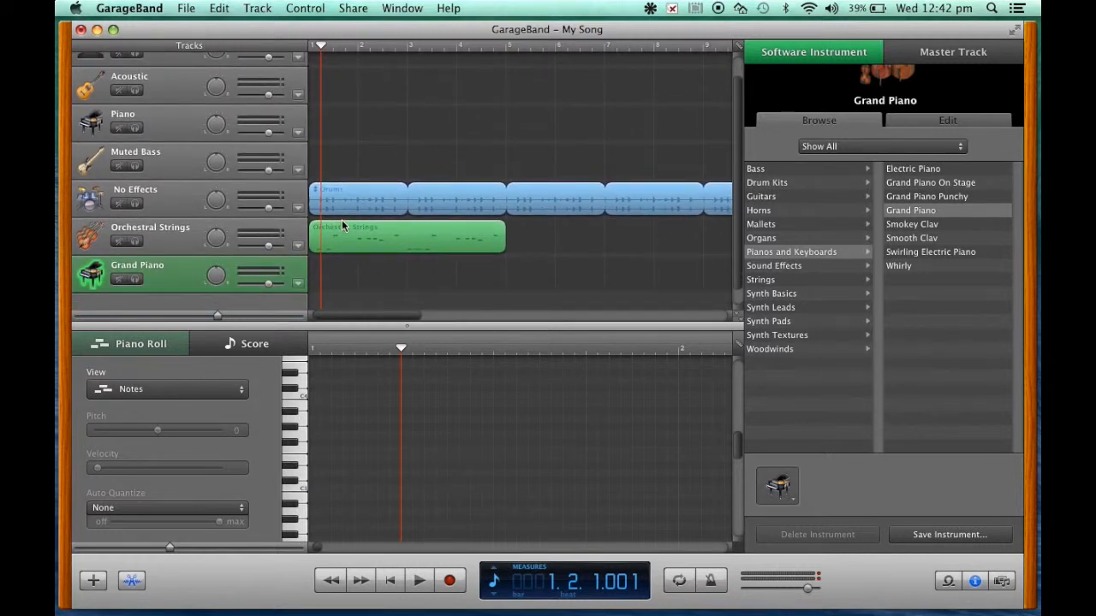
left_click(310, 49)
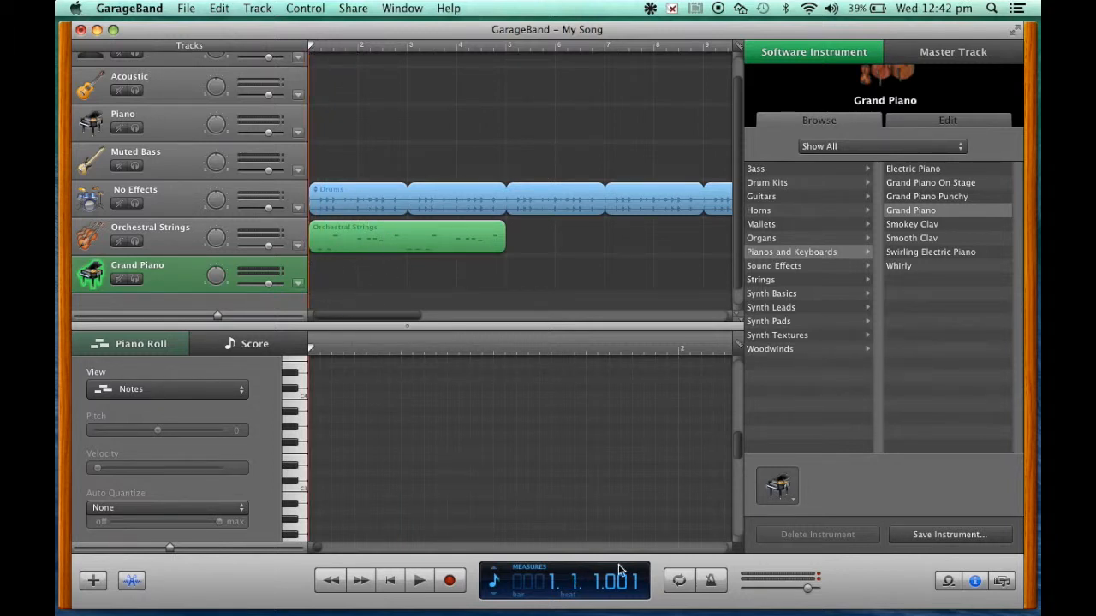
left_click(678, 582)
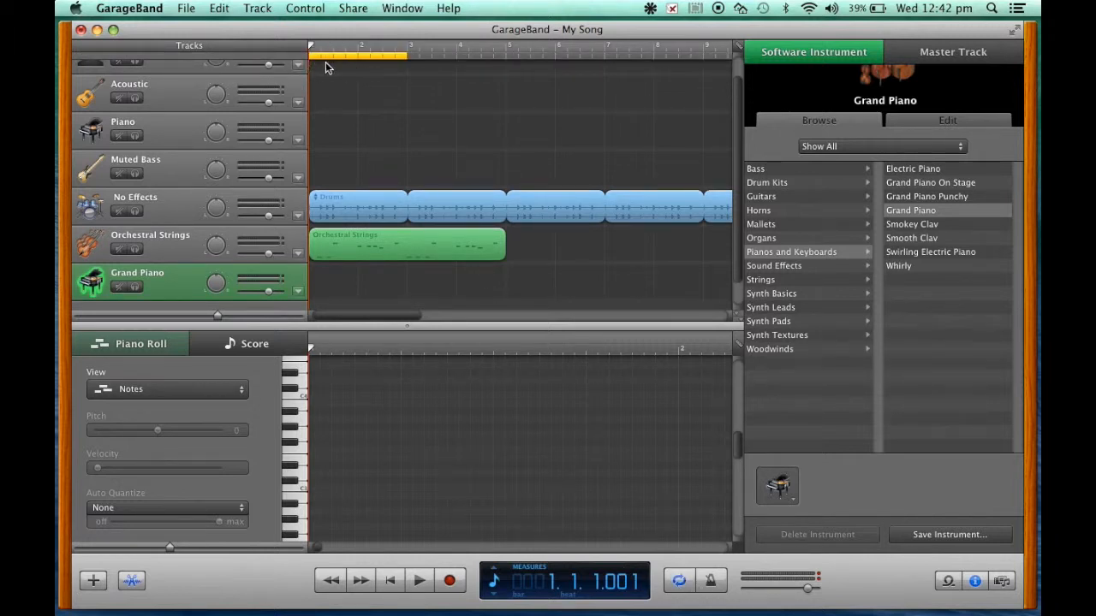
left_click_drag(408, 59, 307, 51)
left_click(419, 583)
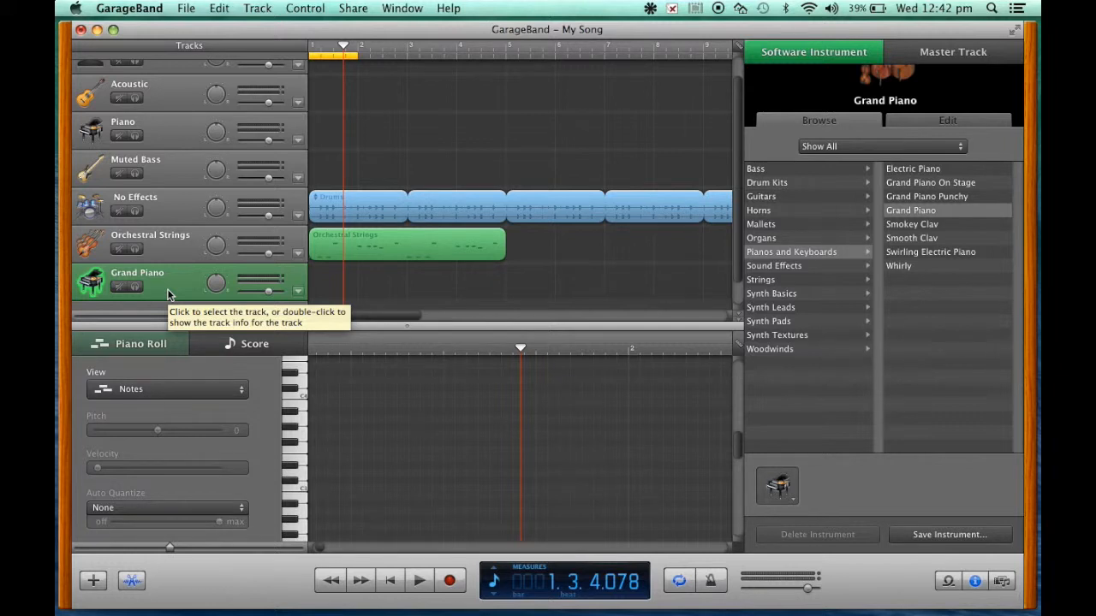
Step: Show the Musical Typing keyboard for the Grand Piano track and set its octave range to C3
key("super+k")
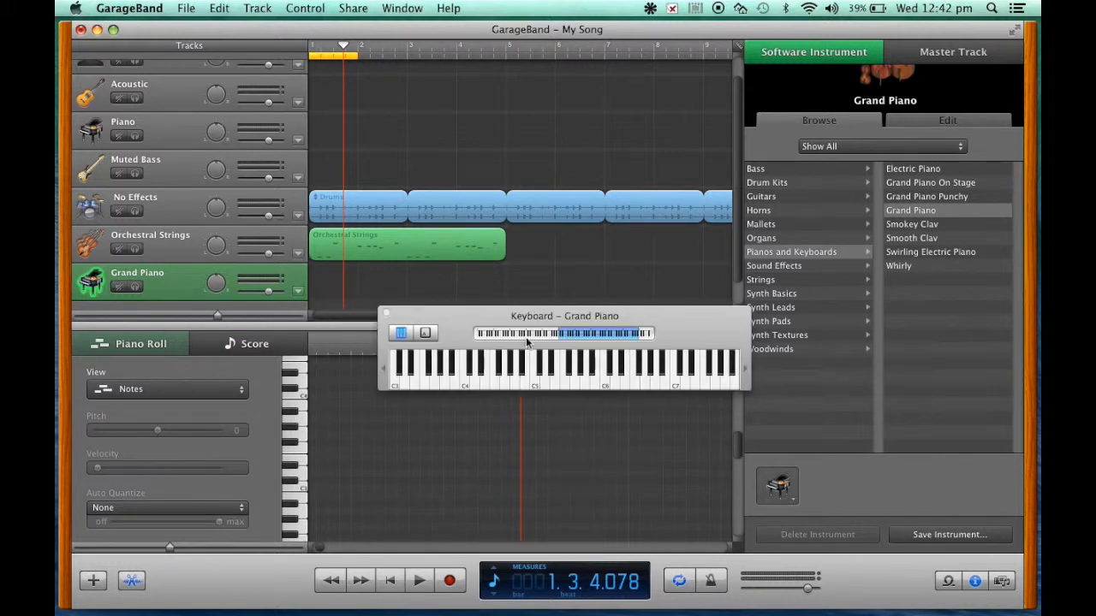
left_click_drag(512, 317, 483, 218)
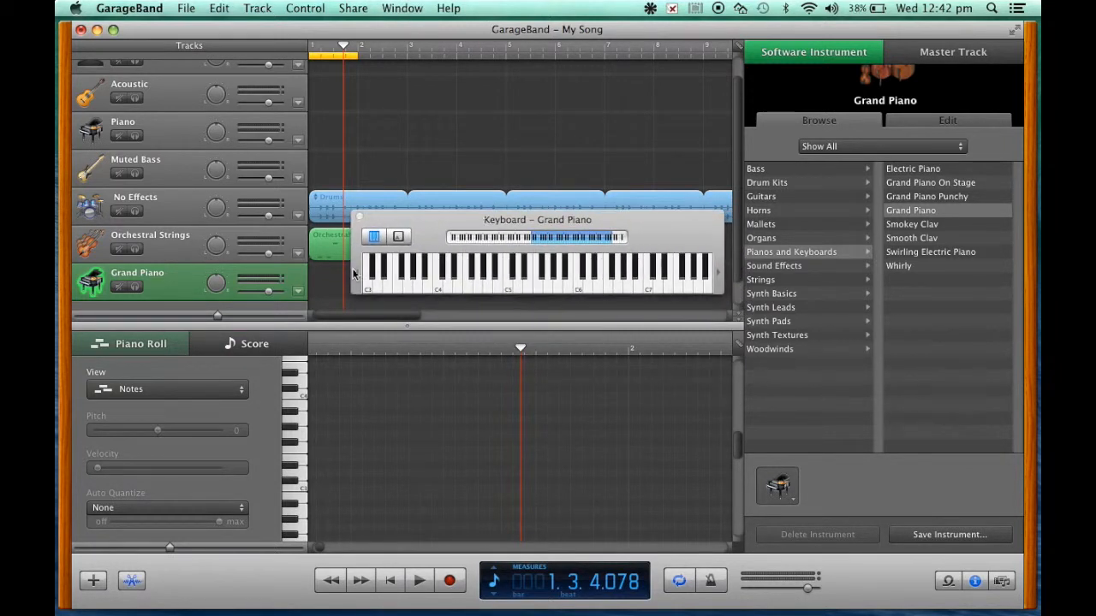
left_click(399, 237)
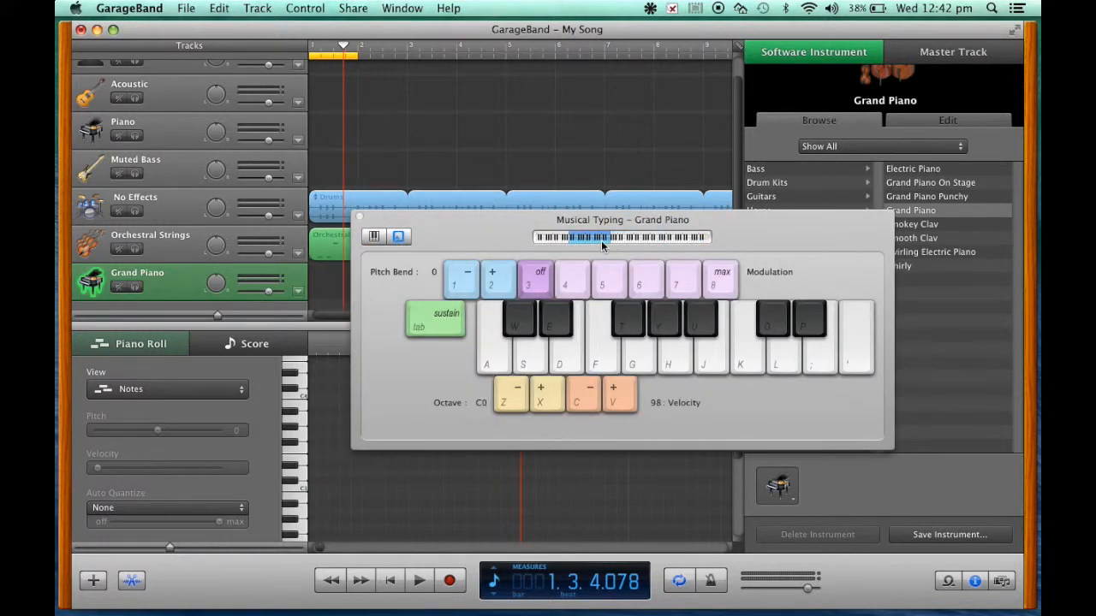
key("d")
left_click_drag(593, 239, 649, 239)
Step: Try out several Grand Piano notes on the Musical Typing keyboard before recording
left_click(575, 352)
left_click(575, 352)
left_click(575, 352)
left_click(576, 352)
key("t")
key("y")
key("o")
key("u")
Step: Record a short riff on the Grand Piano track over several cycle passes, then stop recording
left_click(450, 581)
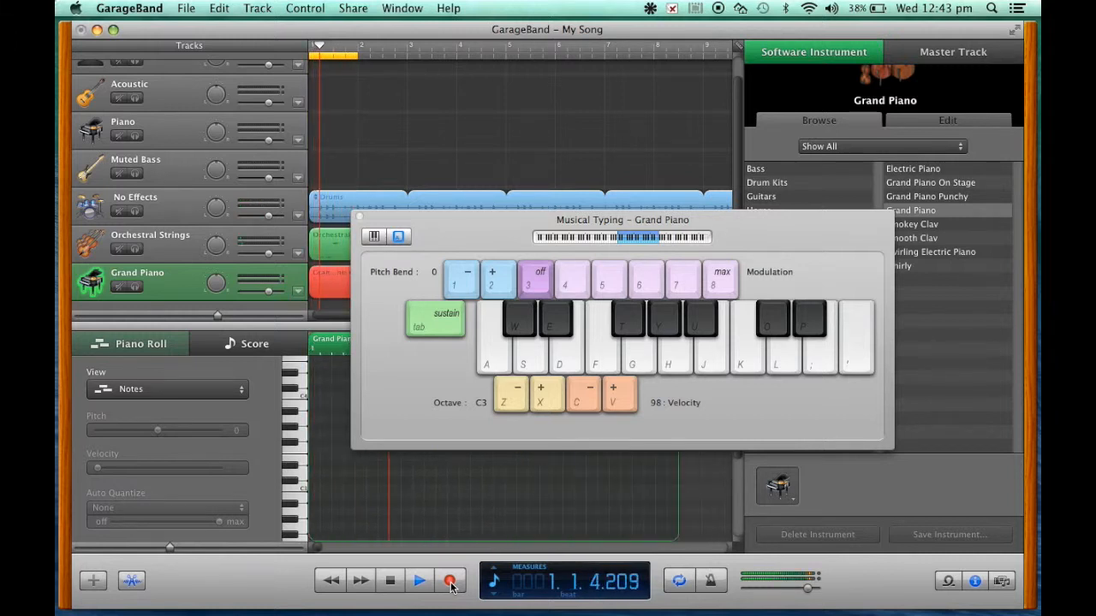
key("d")
key("j")
key("d")
key("t")
key("y")
key("d")
key("y")
key("j")
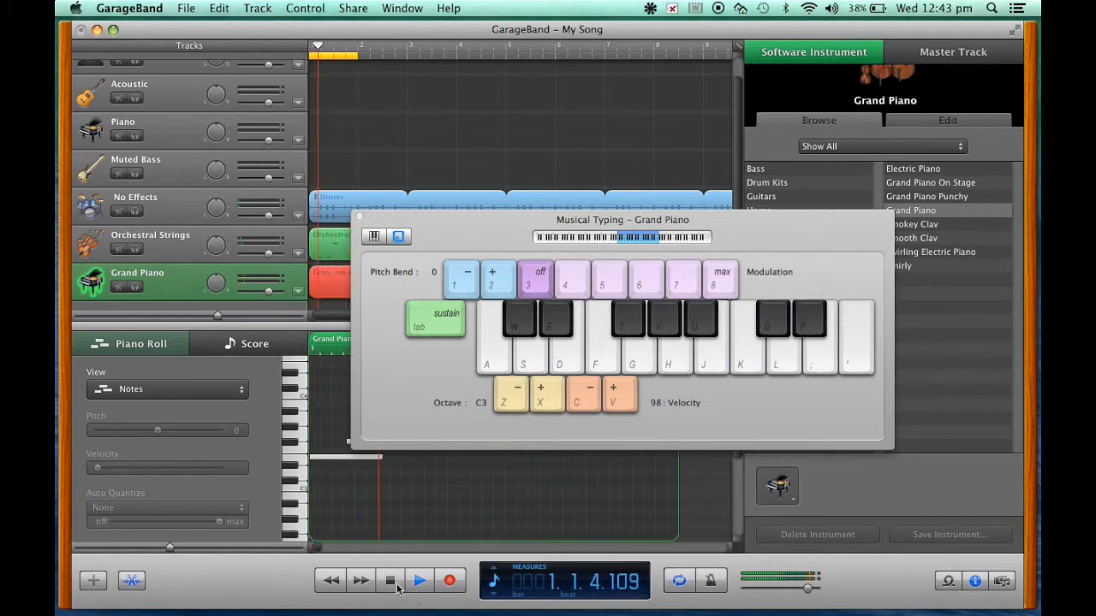
left_click(393, 586)
Step: Move the Musical Typing window clear of the piano region and choose Take 5 for that region
left_click_drag(454, 229, 597, 103)
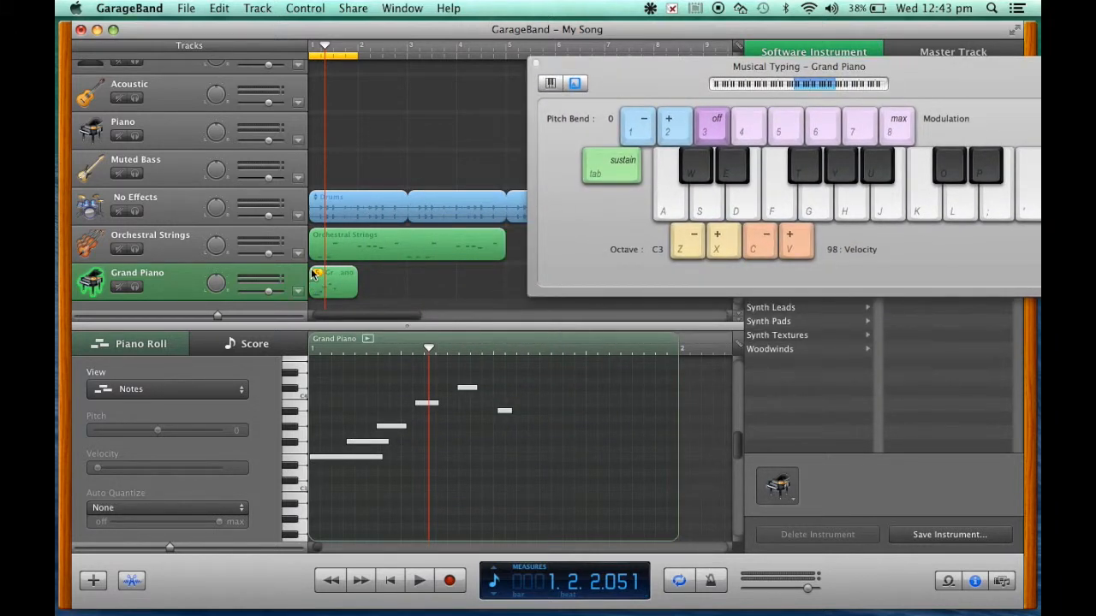
left_click(318, 276)
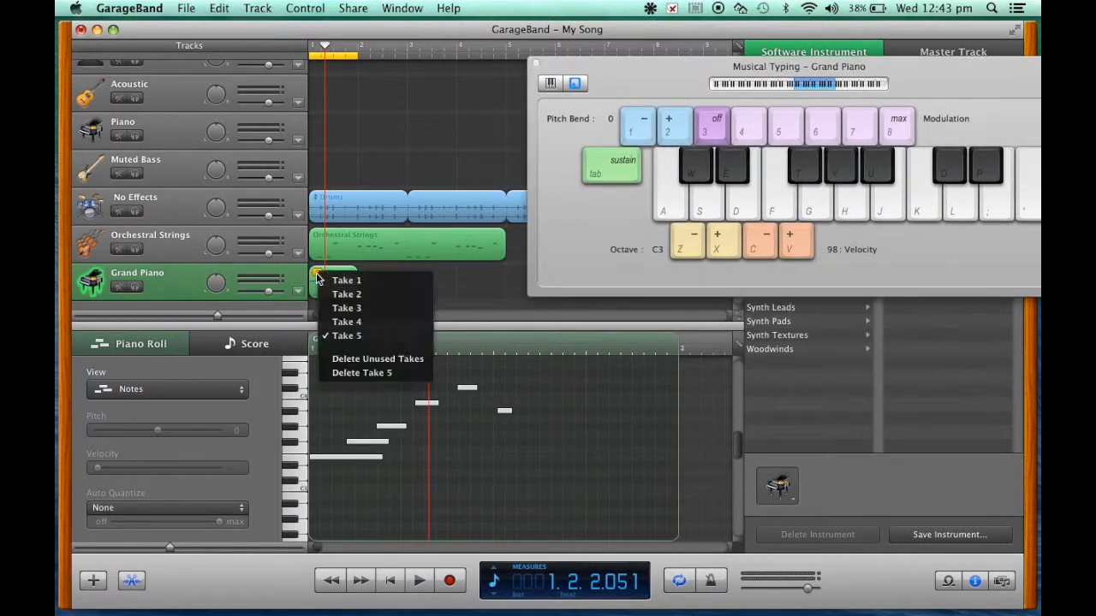
left_click(367, 340)
scroll(442, 488, "down", 2)
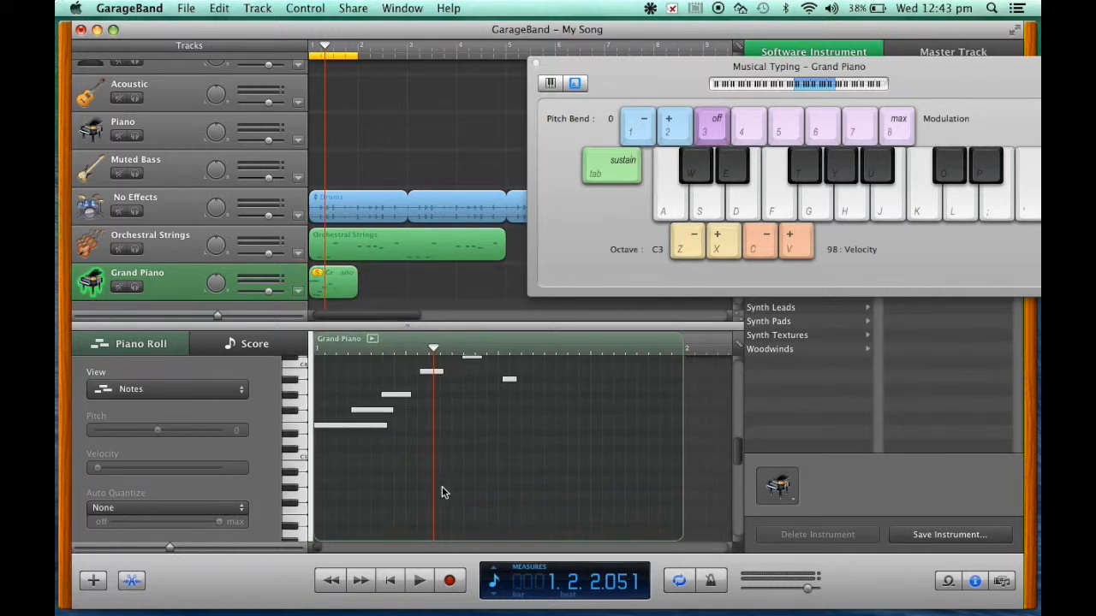
scroll(442, 492, "up", 7)
scroll(442, 492, "down", 3)
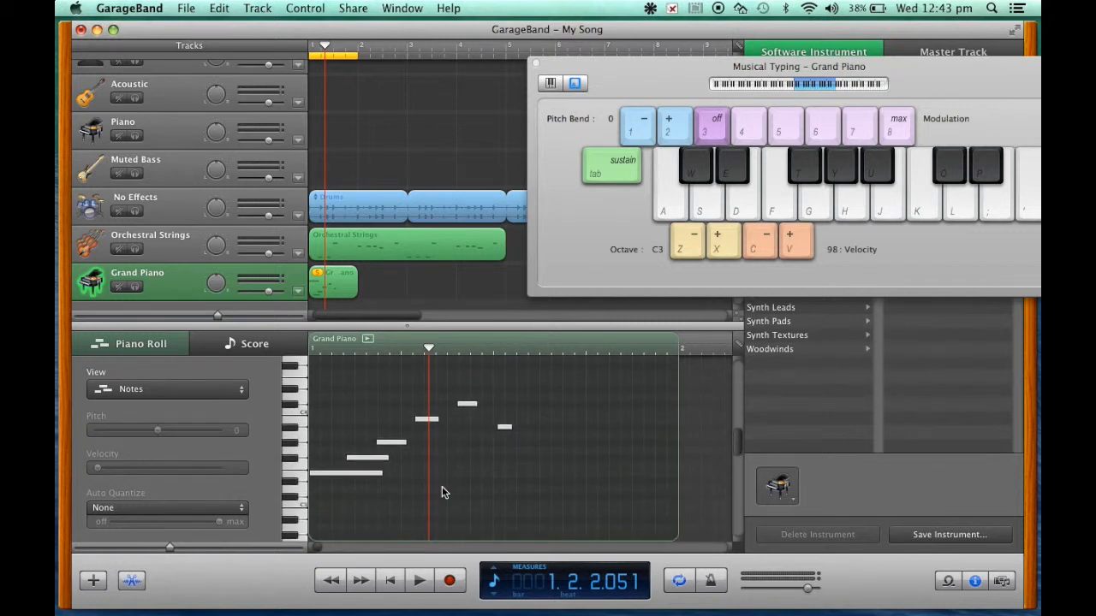
Step: Mute the Orchestral Strings and No Effects tracks and play the piano riff alone from the beginning
left_click(117, 249)
left_click(119, 212)
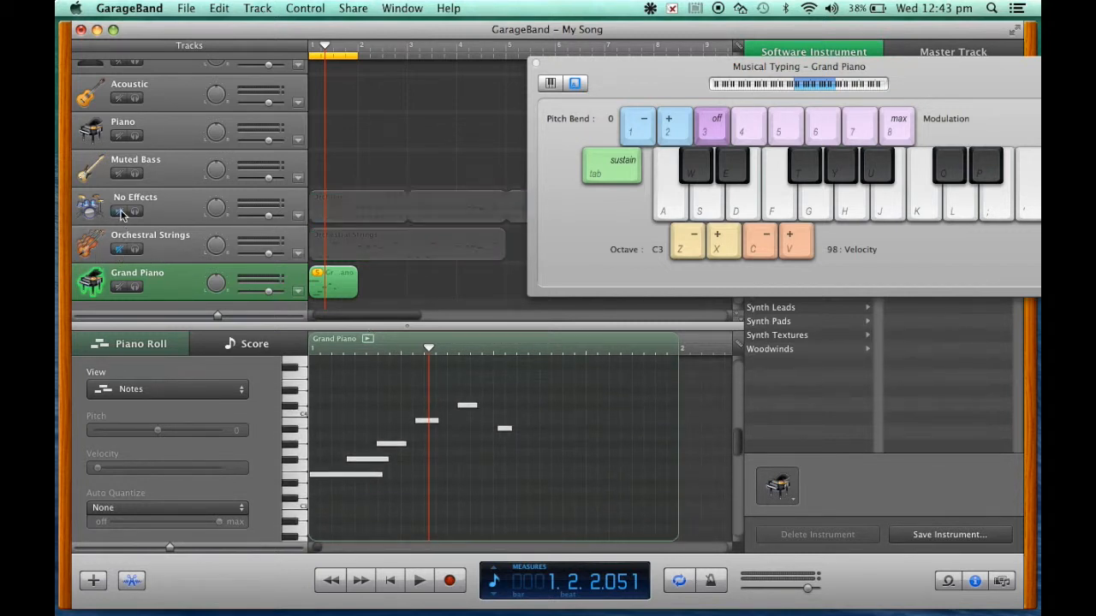
left_click(391, 581)
left_click(420, 586)
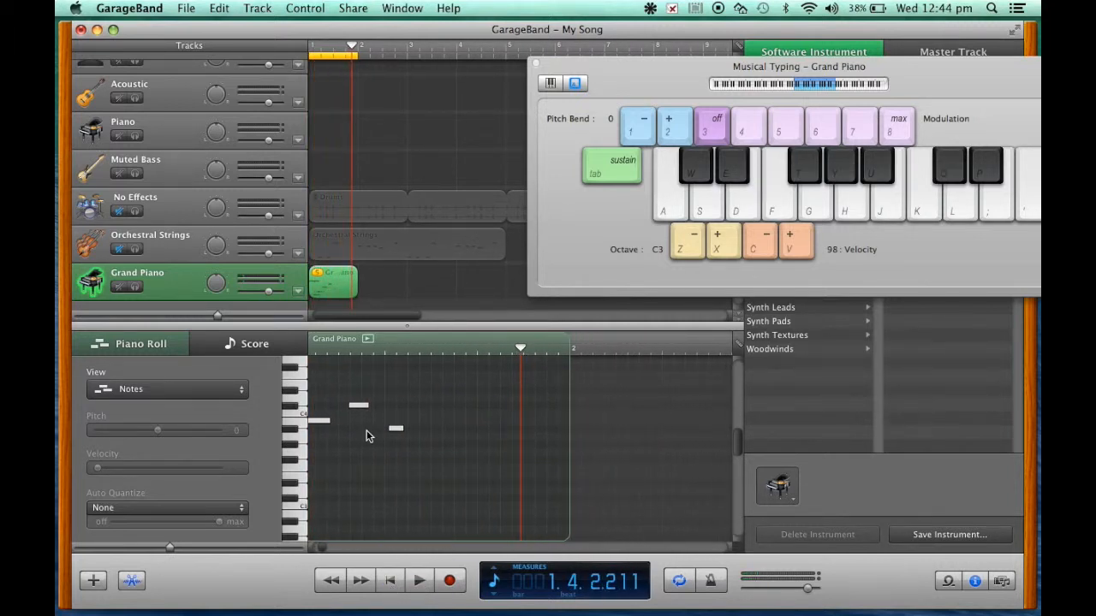
scroll(364, 429, "left", 5)
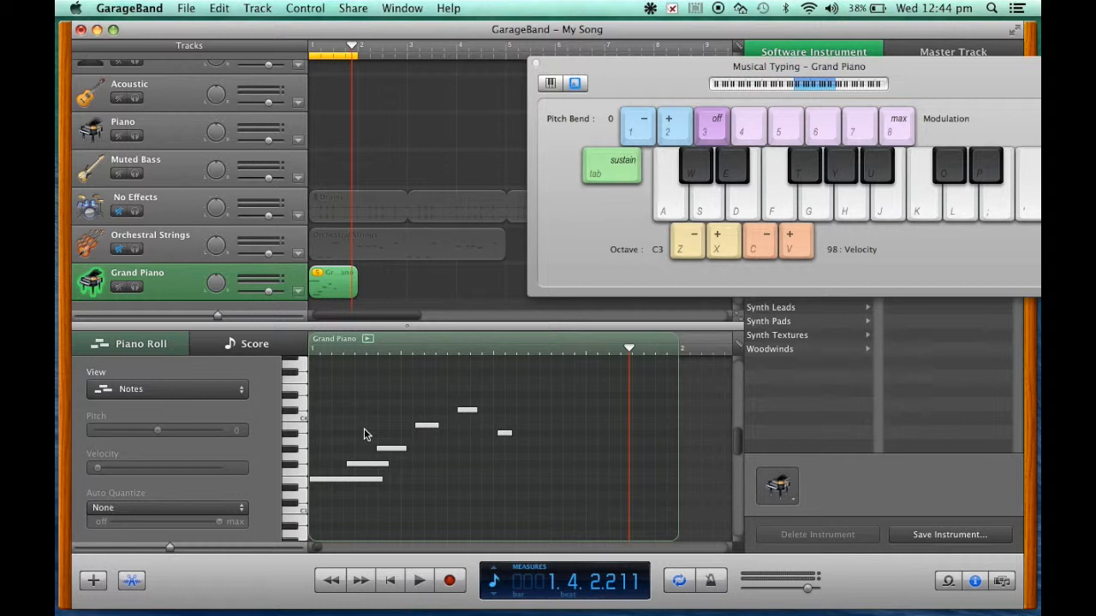
Step: Shorten the first three piano notes to one grid division each, placed back to back from the start of bar 1
scroll(362, 438, "down", 3)
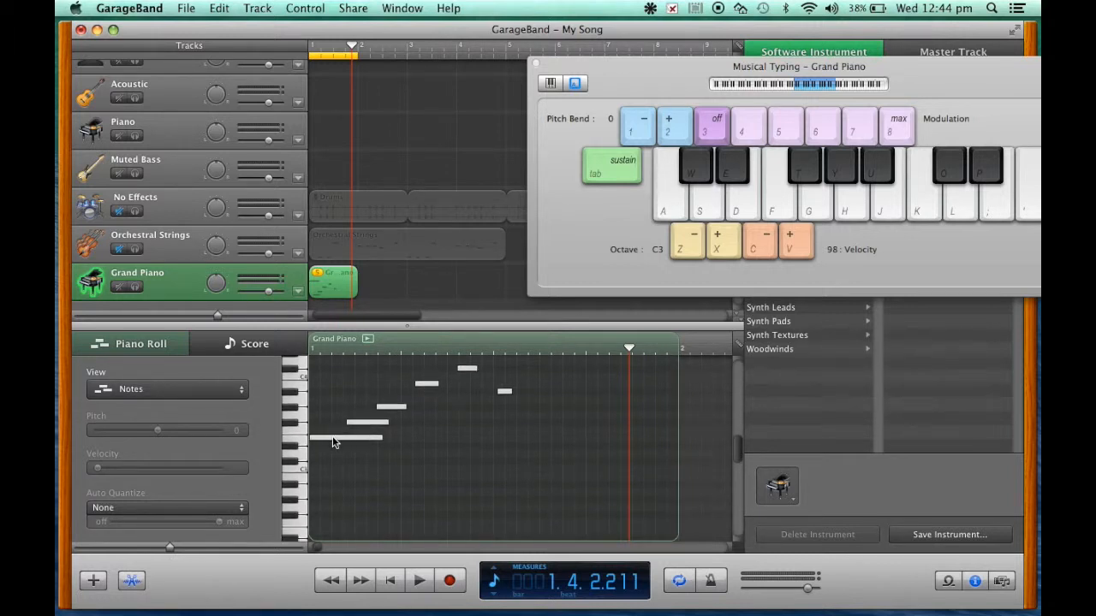
left_click(332, 435)
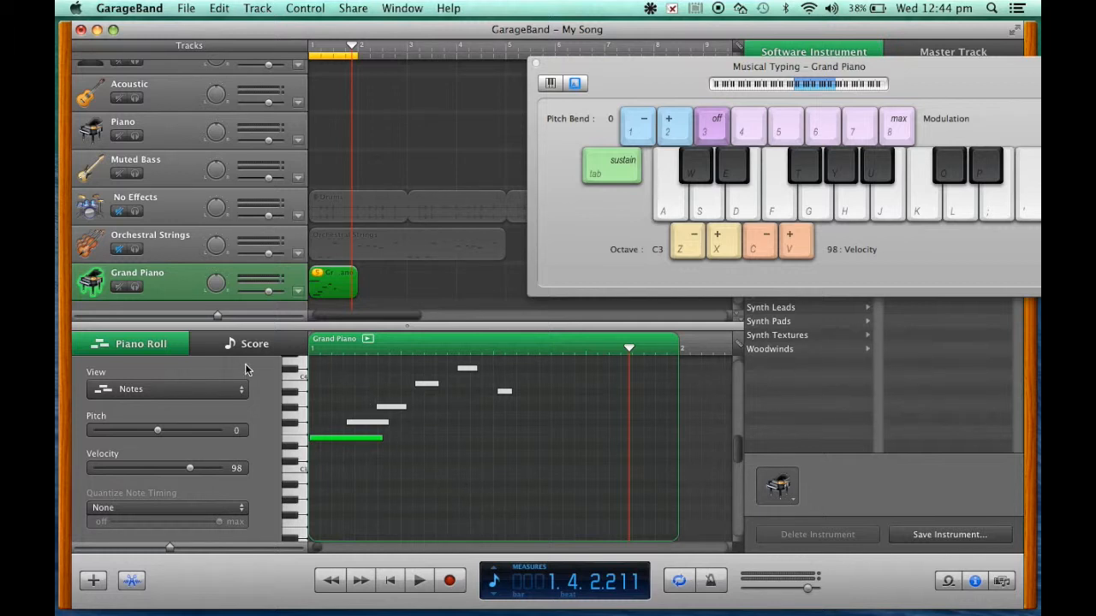
left_click_drag(383, 440, 330, 444)
left_click_drag(366, 430, 382, 409)
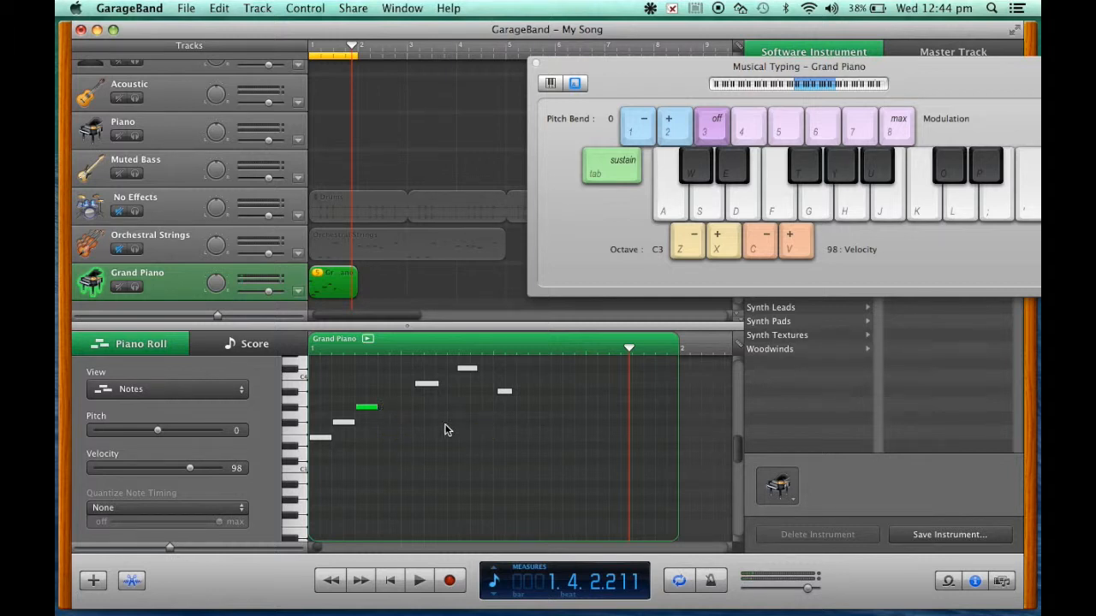
Step: Play the riff from the song start to check the three shortened notes
left_click(391, 583)
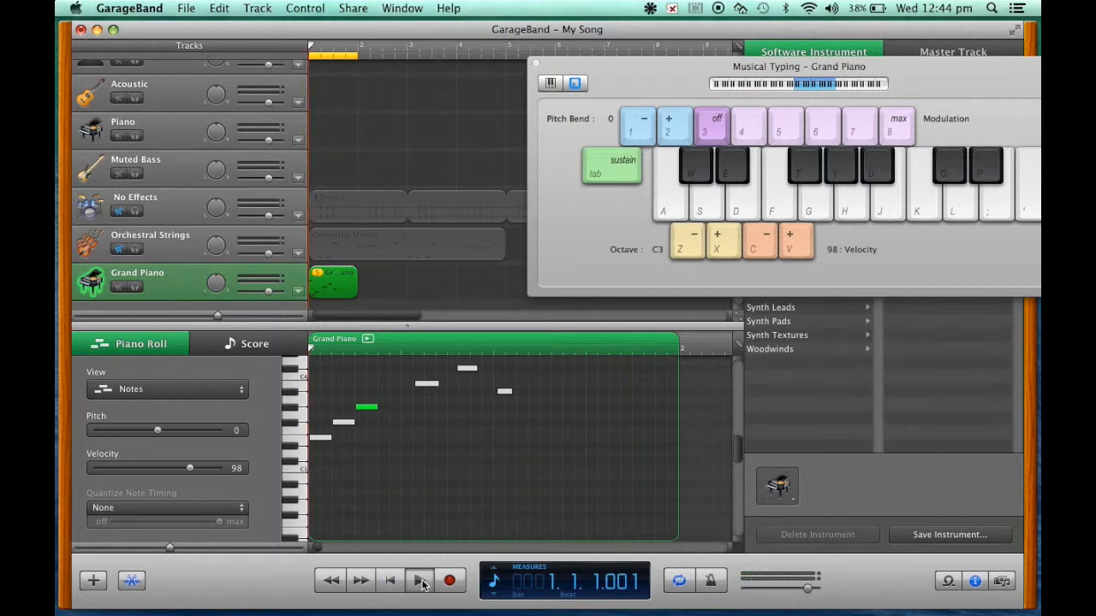
left_click(420, 581)
left_click(393, 582)
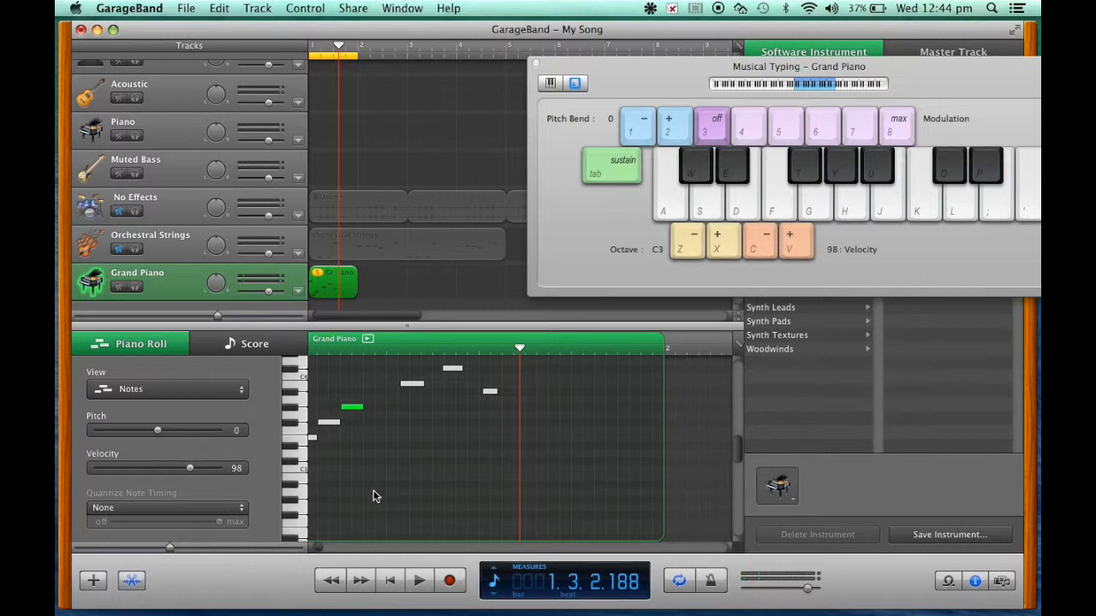
Step: Move the fourth note directly after the third and lengthen it to two grid divisions, ending at 1.2.2
scroll(374, 495, "up", 2)
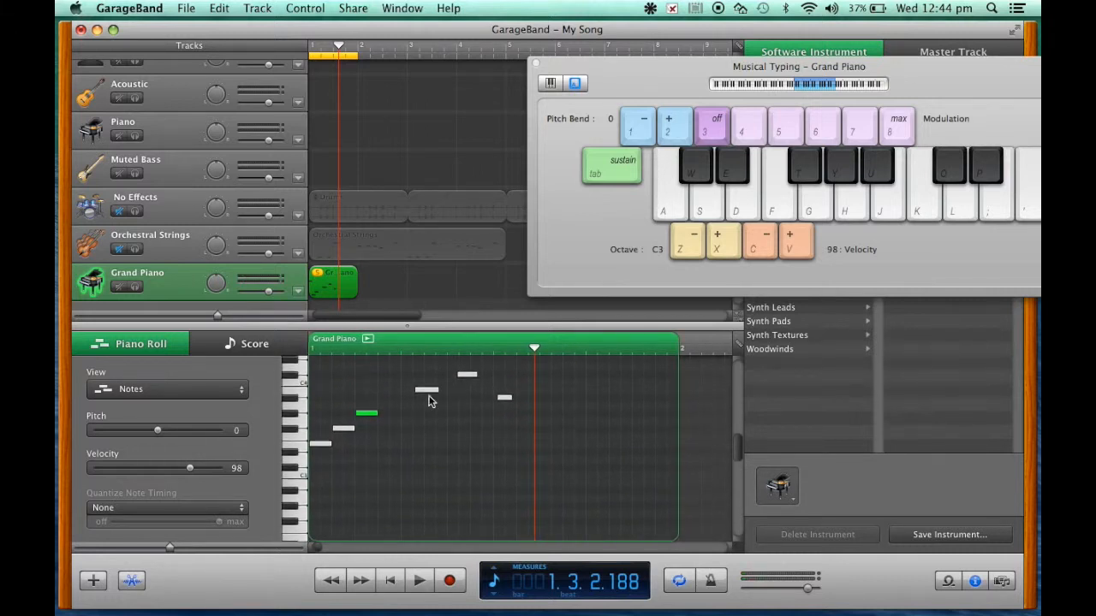
mouse_move(430, 391)
left_mouse_down()
mouse_move(392, 394)
mouse_move(423, 395)
left_mouse_up()
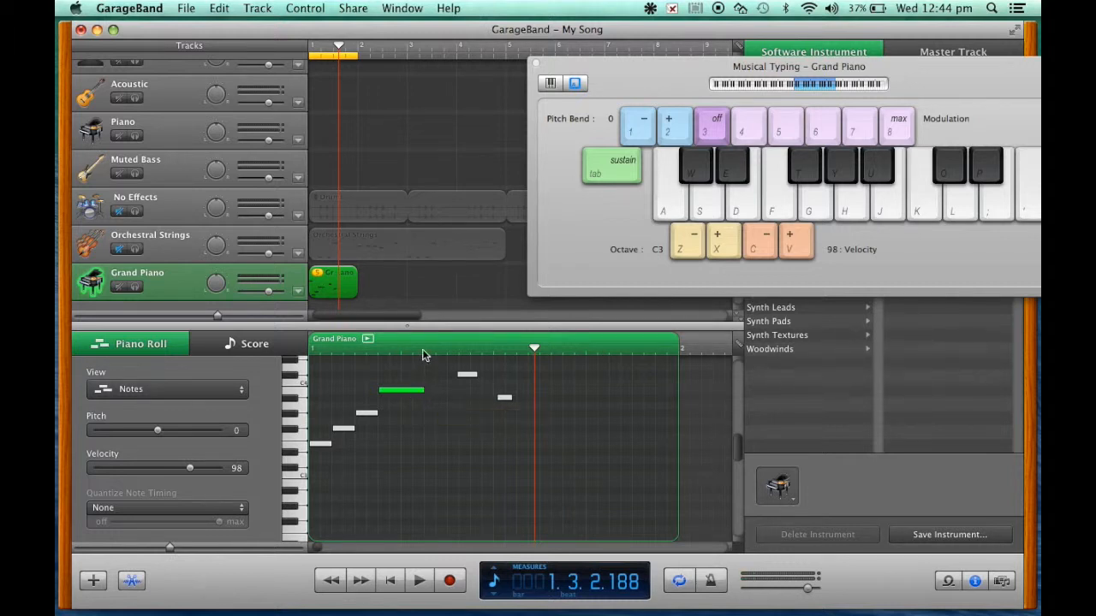
left_click(426, 347)
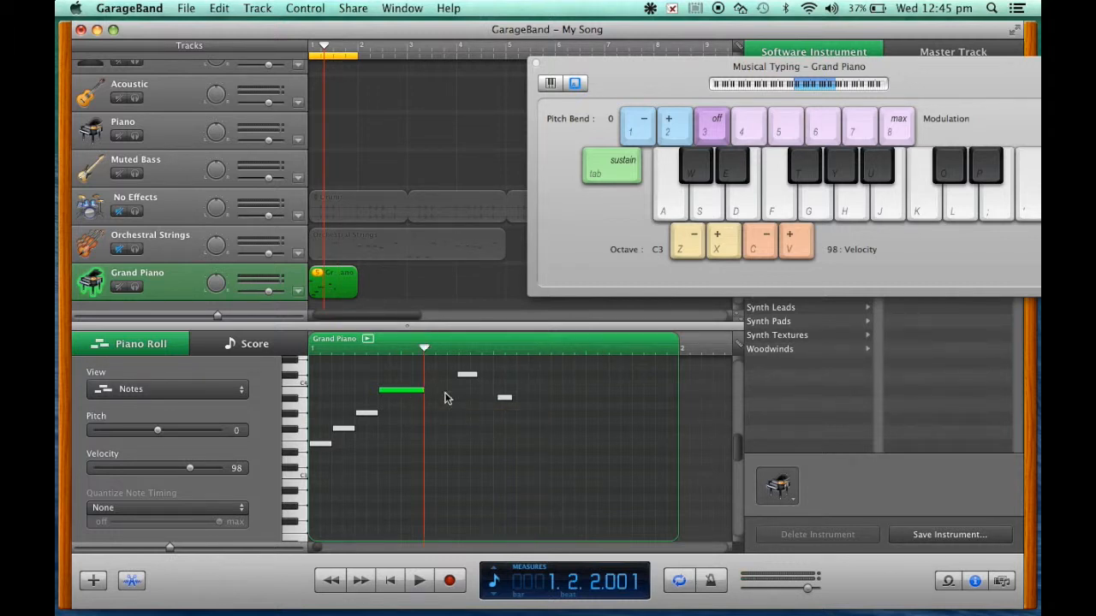
Step: Step the piano roll playhead through the grid divisions from 1.1.1 to 1.2.1 to check the note positions
left_click(311, 348)
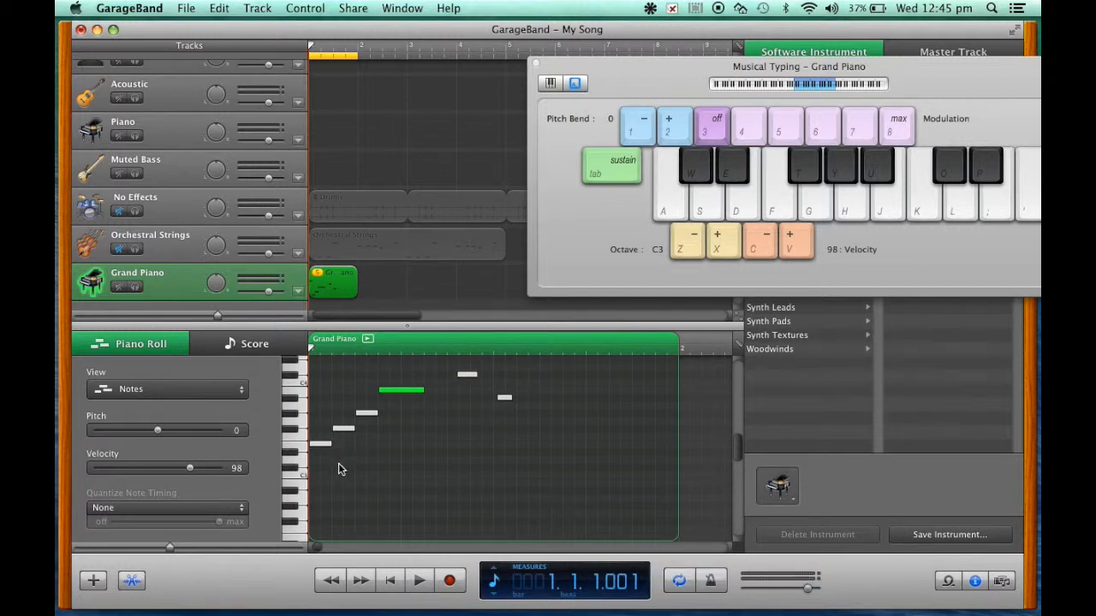
left_click(333, 352)
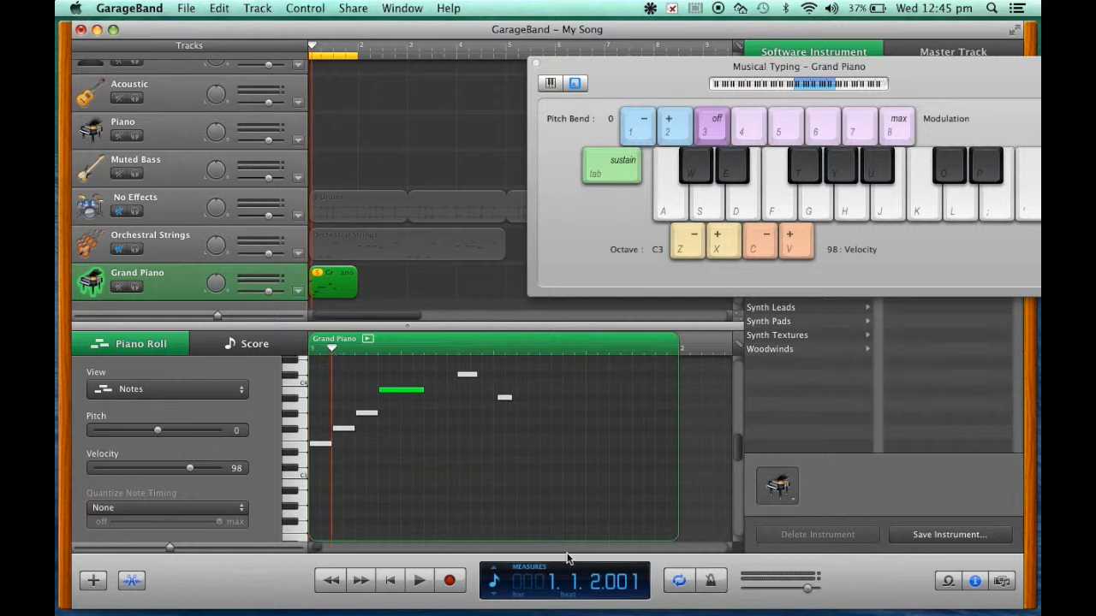
left_click(354, 351)
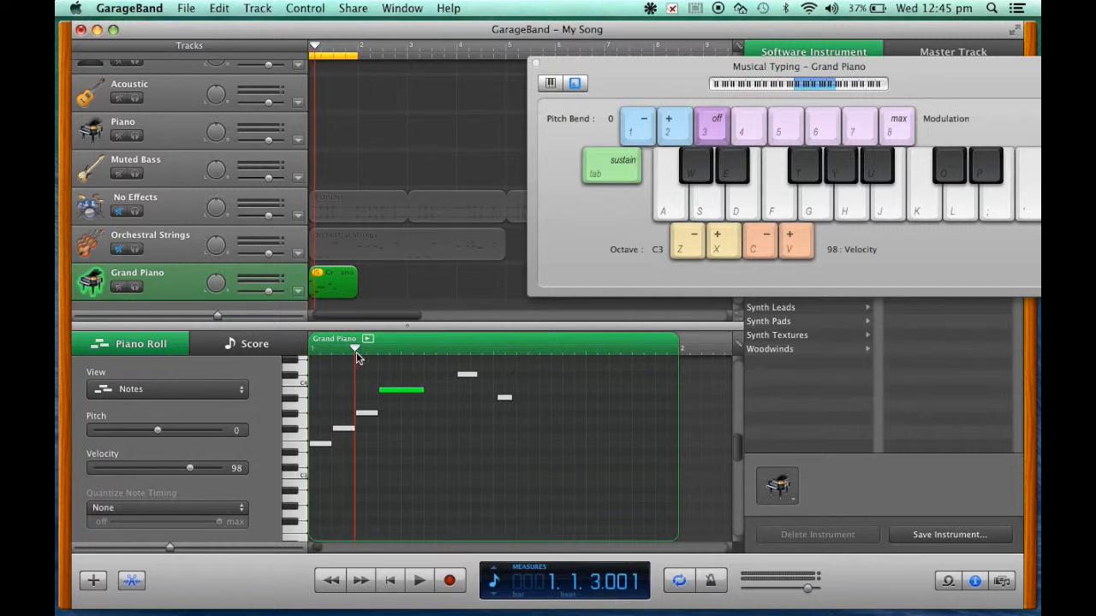
left_click(379, 351)
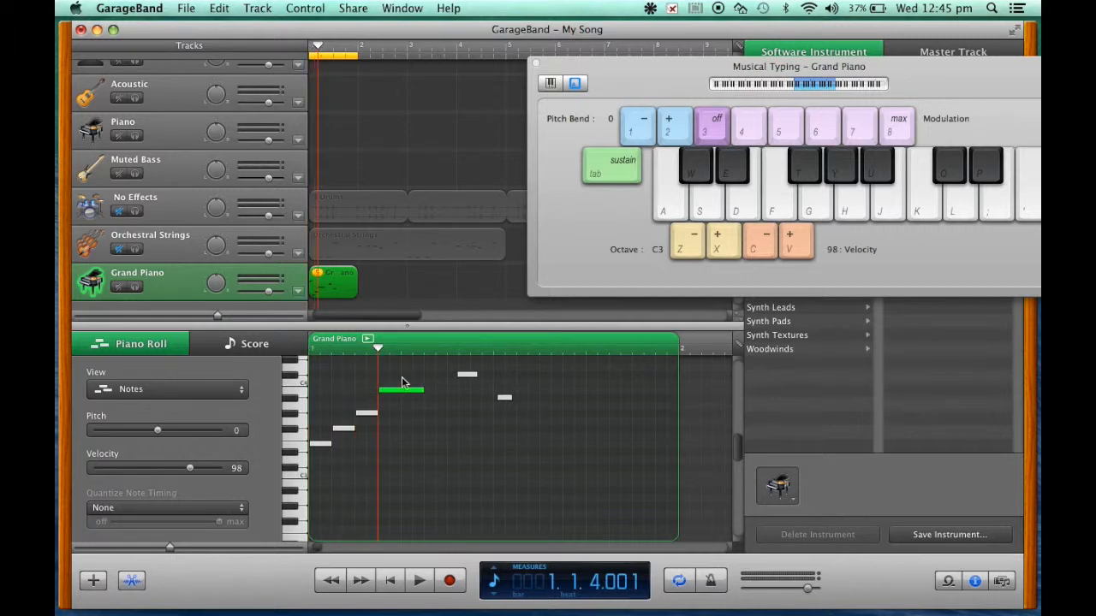
left_click(402, 351)
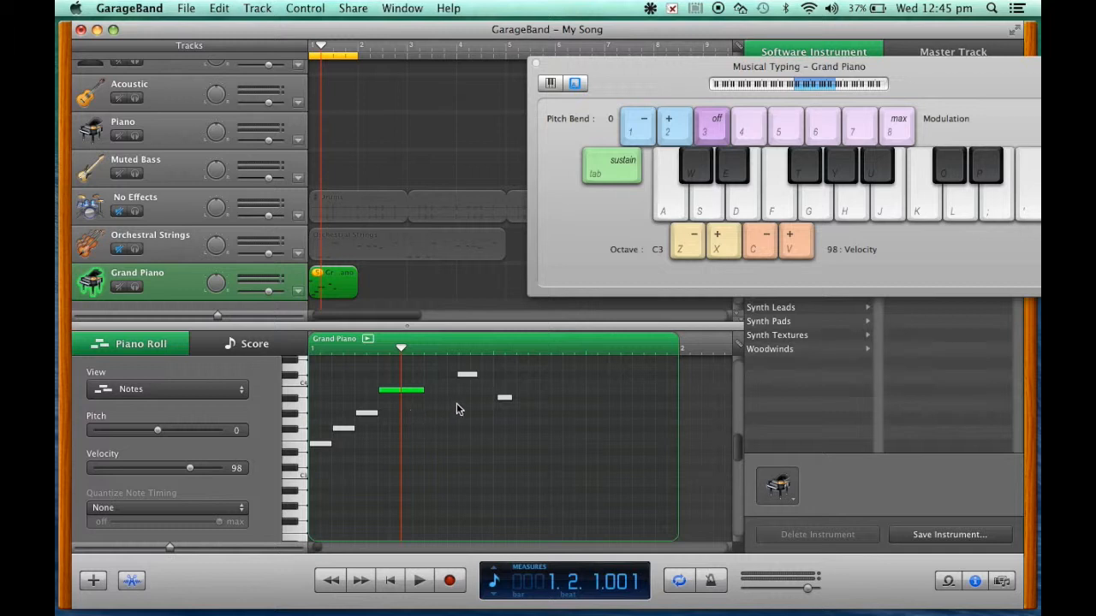
Step: Play the riff from the song start to check the fourth note's timing
left_click(391, 579)
left_click(418, 582)
left_click(418, 582)
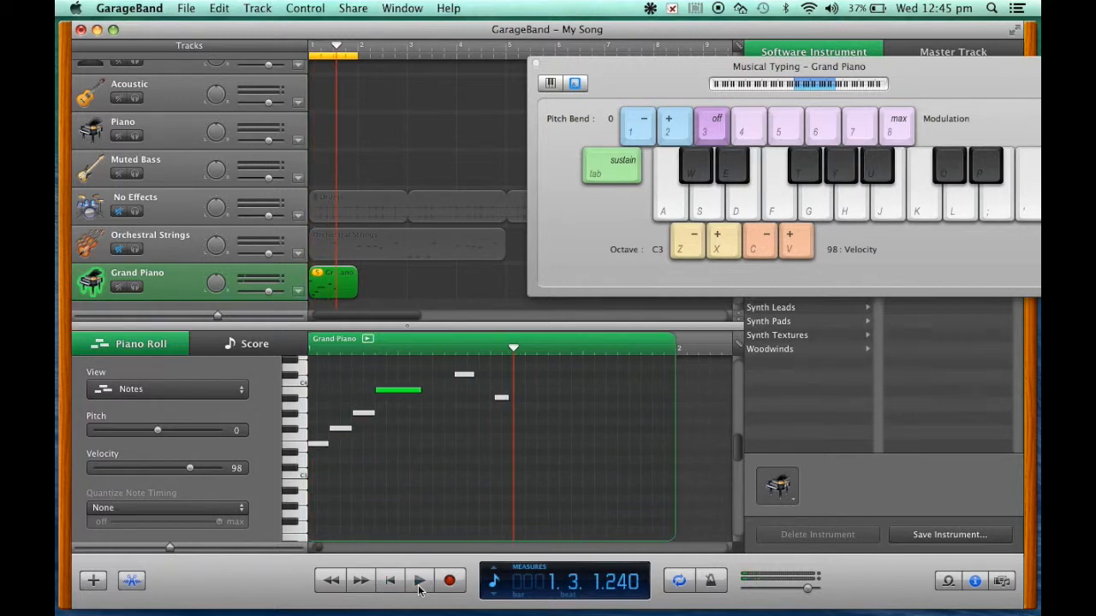
Step: Lengthen the fifth and sixth notes to about two grid divisions each, placed back to back, and play the riff from the start
left_click(457, 352)
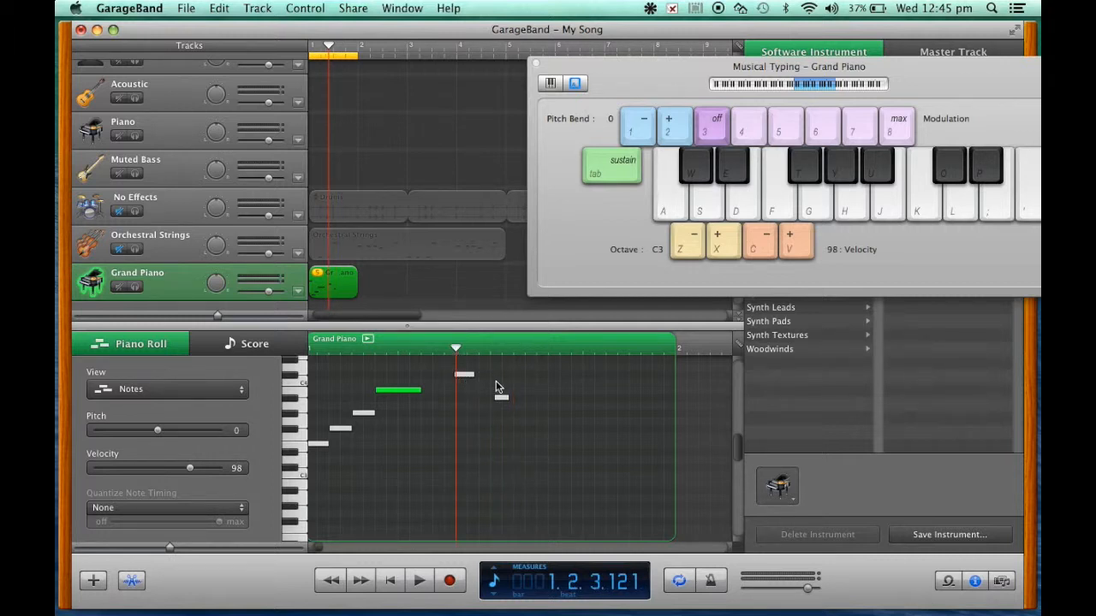
left_click(489, 347)
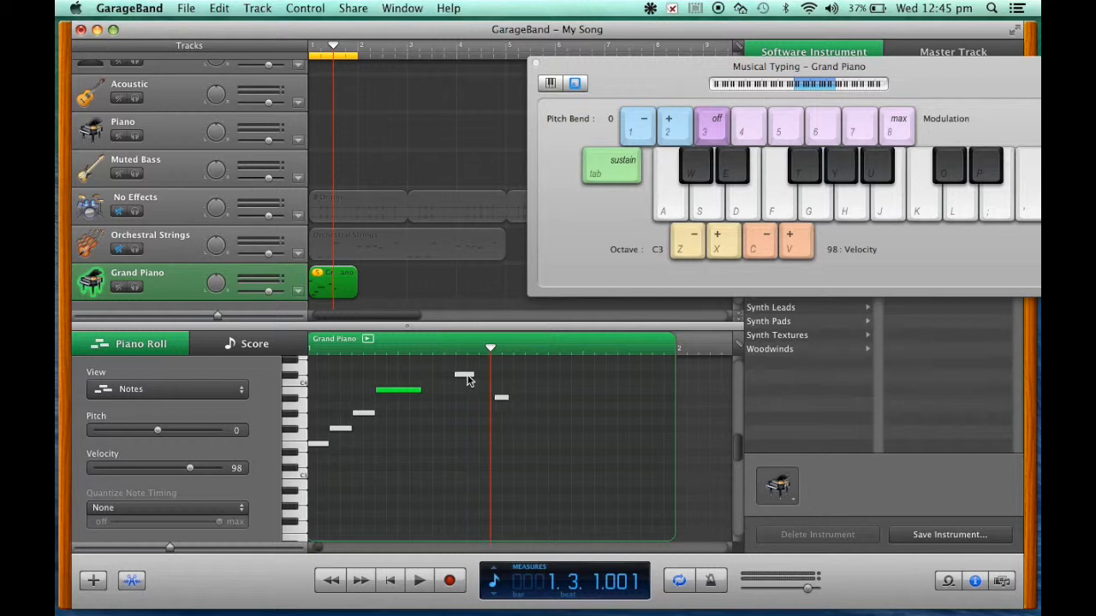
left_click_drag(471, 377, 548, 399)
left_click(390, 581)
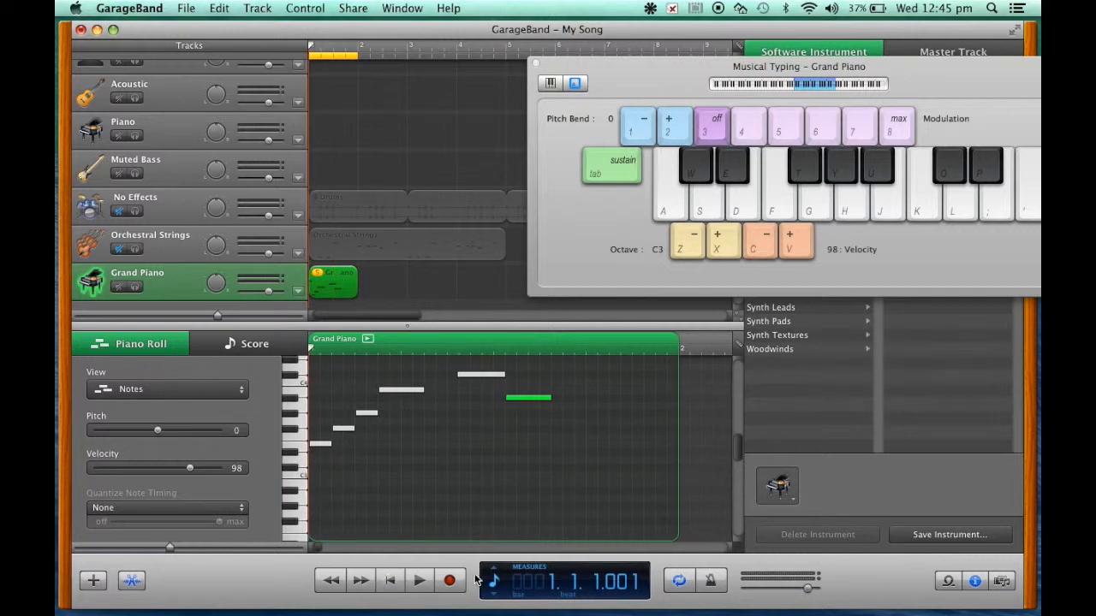
left_click(419, 581)
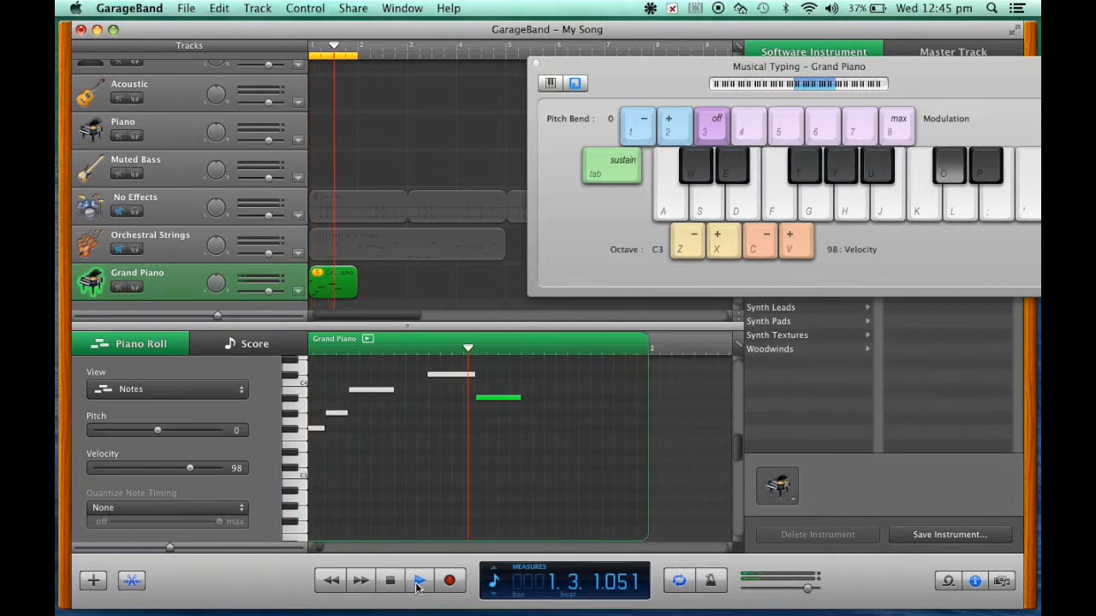
Step: Close Musical Typing, then unmute the Orchestral Strings and No Effects drum tracks and play the riff along with them
double_click(392, 582)
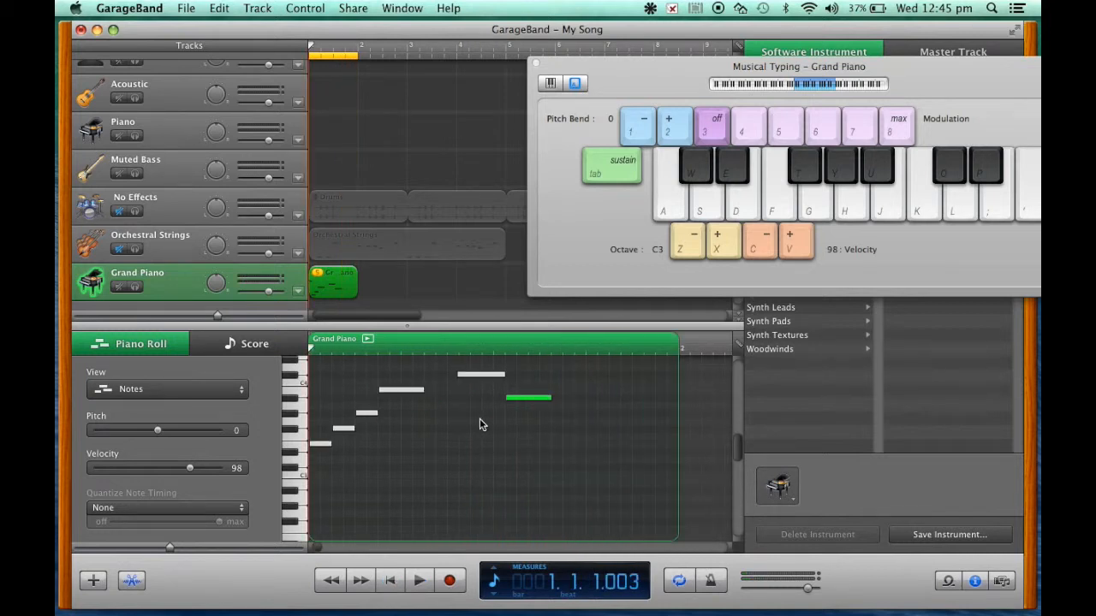
left_click(535, 64)
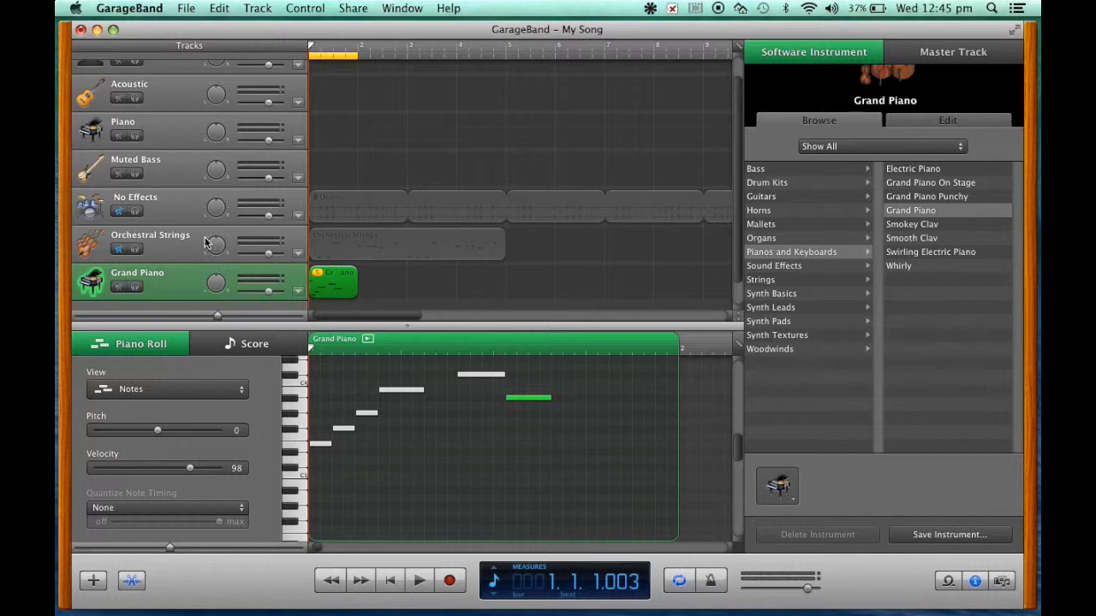
left_click(118, 250)
left_click(121, 212)
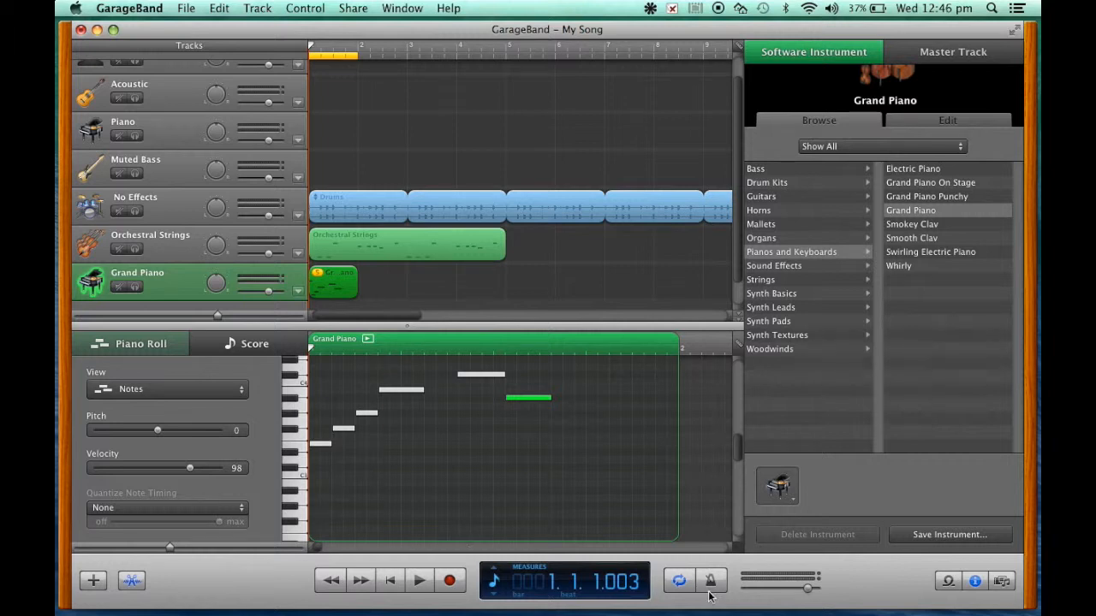
left_click(417, 584)
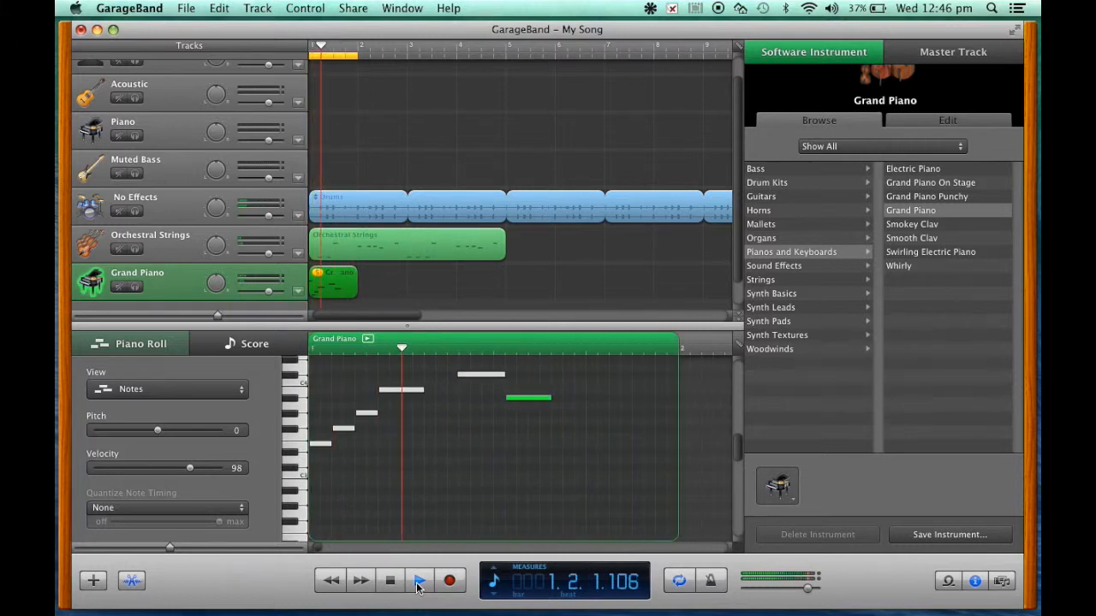
left_click(389, 580)
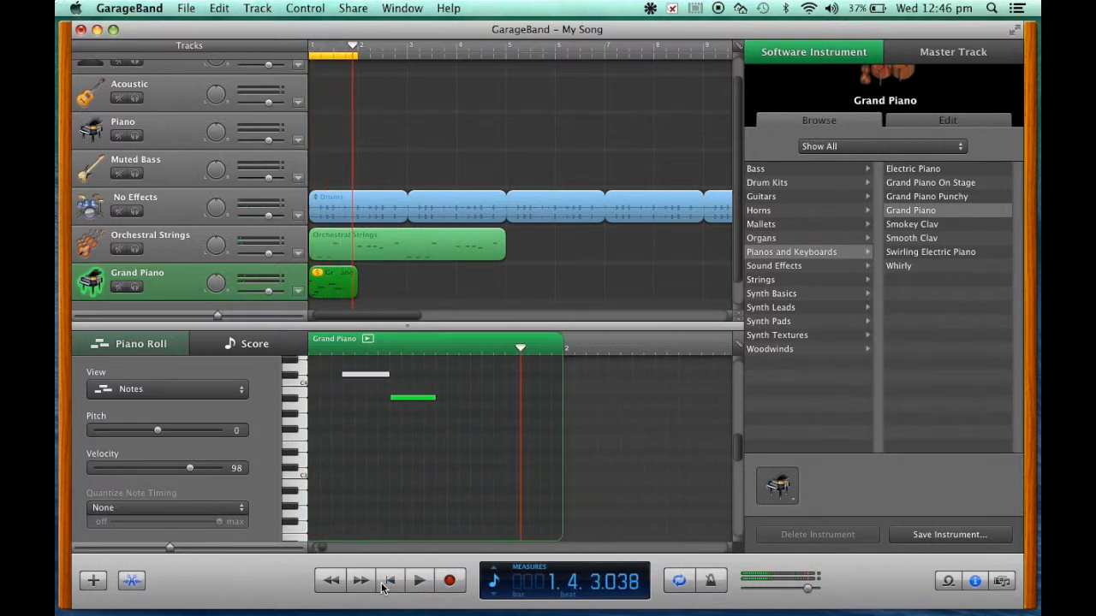
Step: Duplicate the Grand Piano track to get an empty second piano track
left_click(374, 289)
scroll(374, 289, "down", 1)
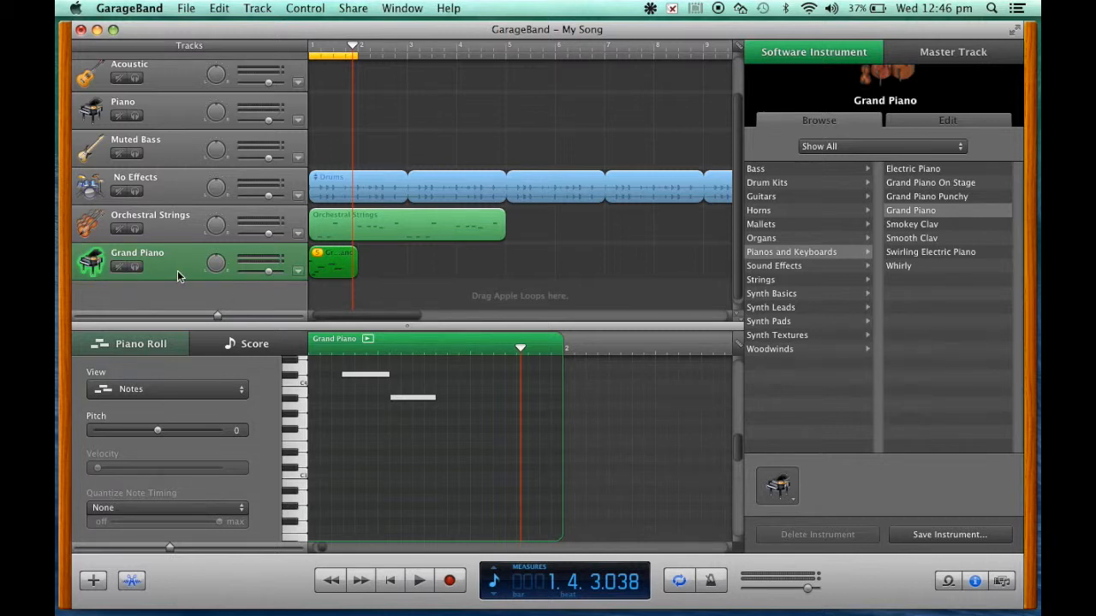
left_click(257, 8)
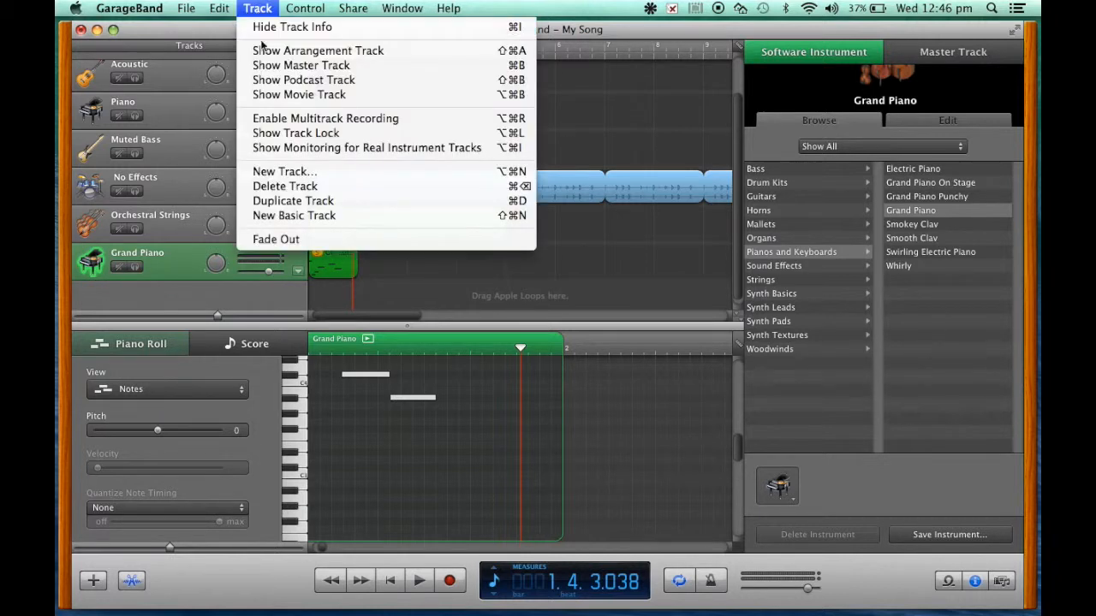
left_click(283, 200)
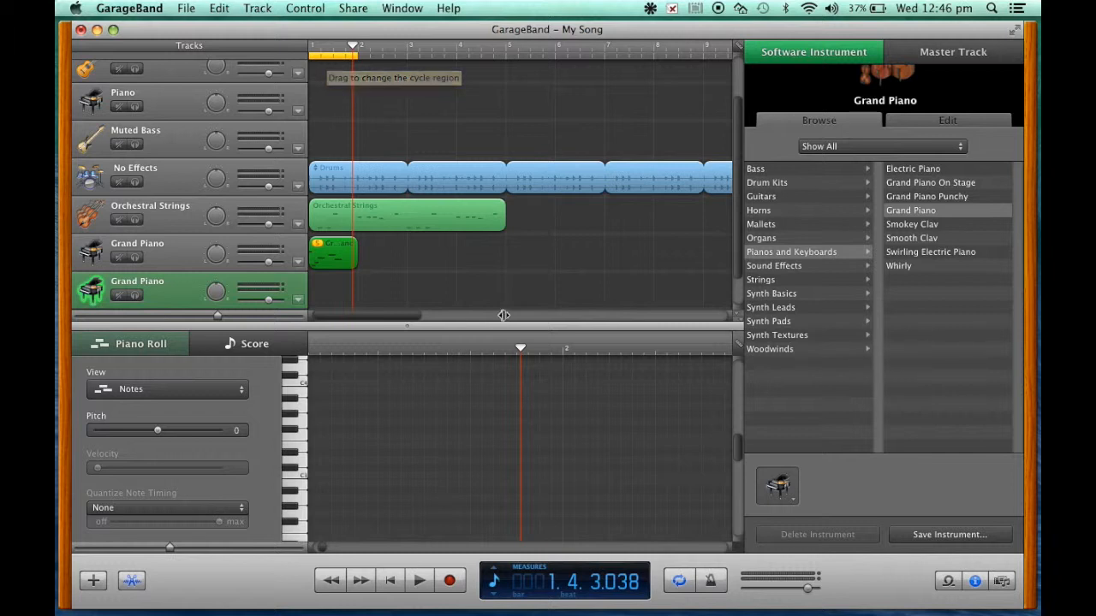
Step: Move the one-bar cycle region to bar 2 and play back that bar
left_click(678, 581)
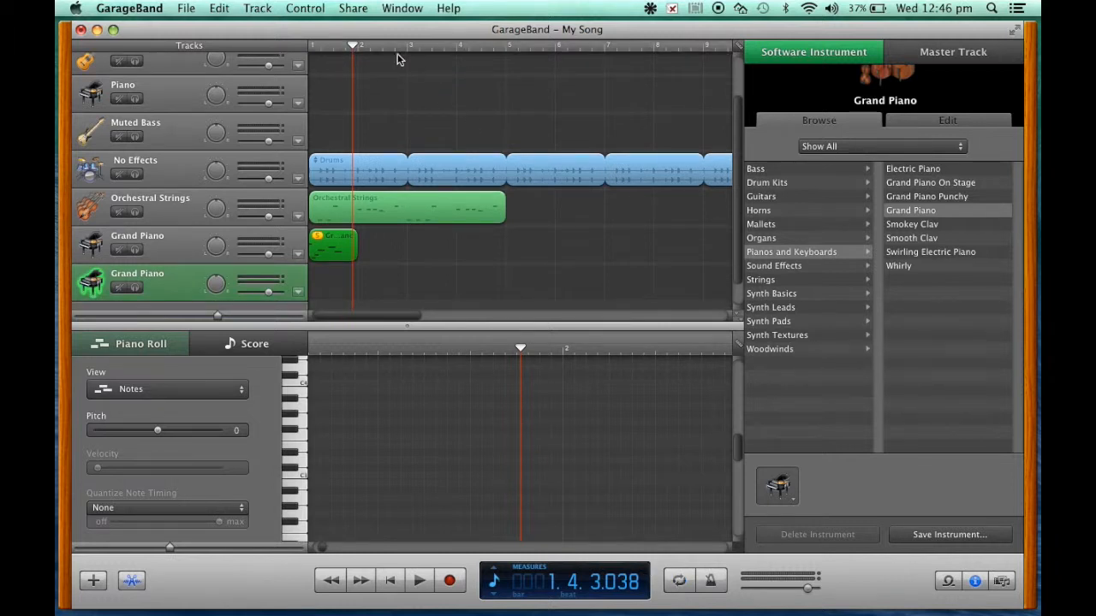
left_click(359, 54)
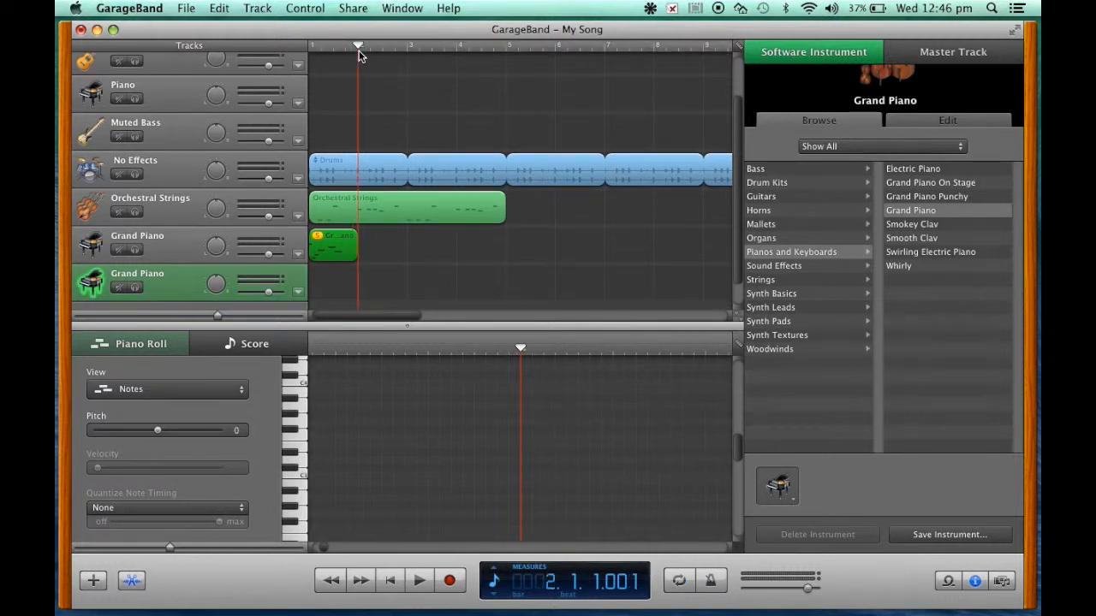
left_click(679, 582)
left_click_drag(325, 60, 380, 63)
left_click(419, 581)
left_click(391, 582)
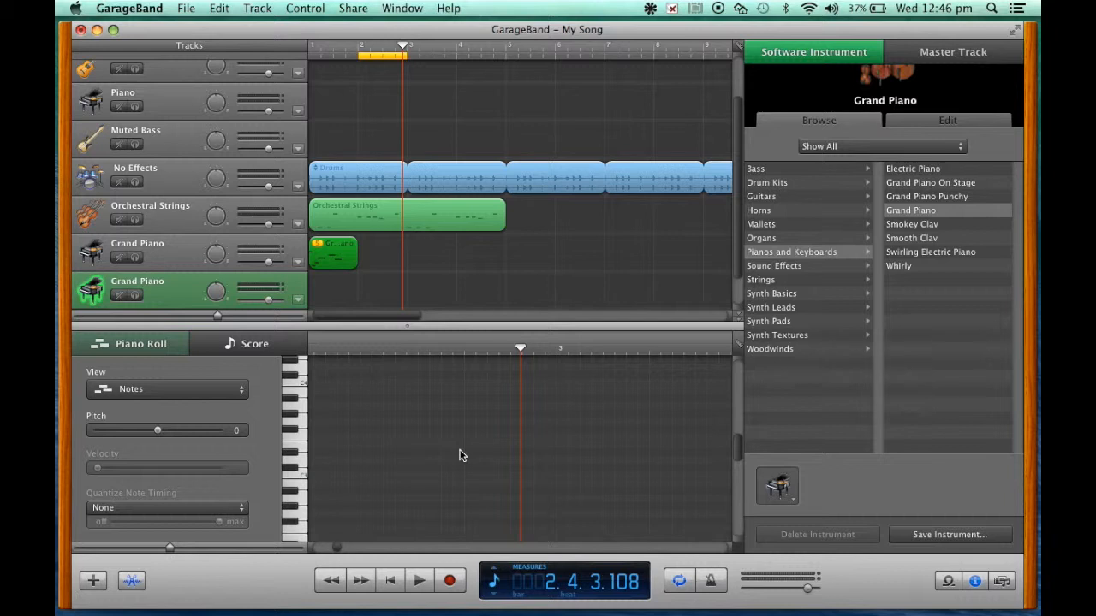
Step: Open Musical Typing for the duplicated Grand Piano track and rehearse alternating F# and G# notes
key("super+k")
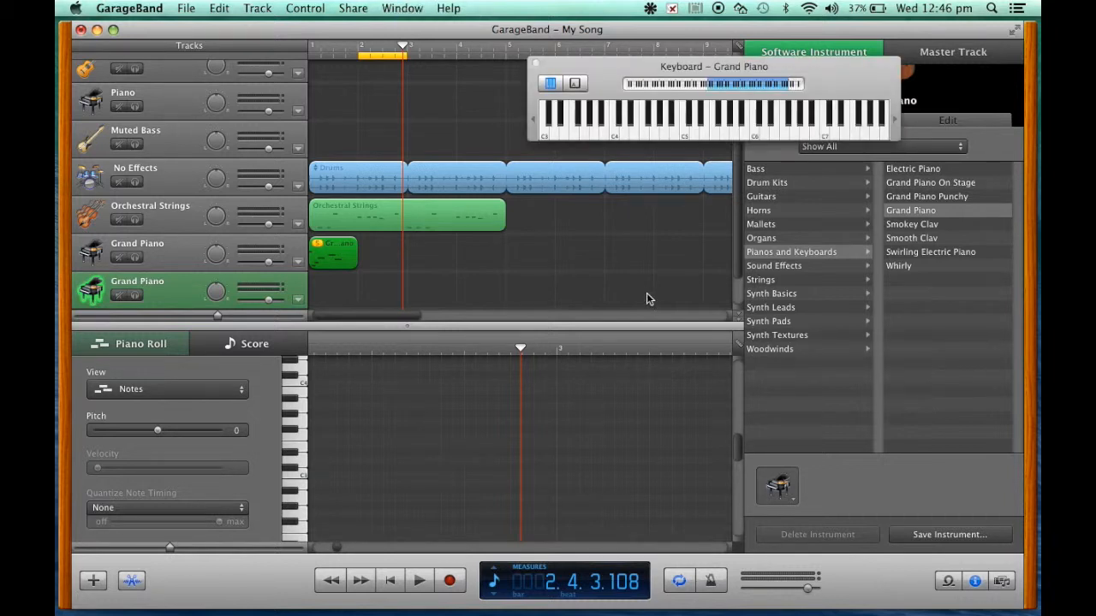
left_click(575, 82)
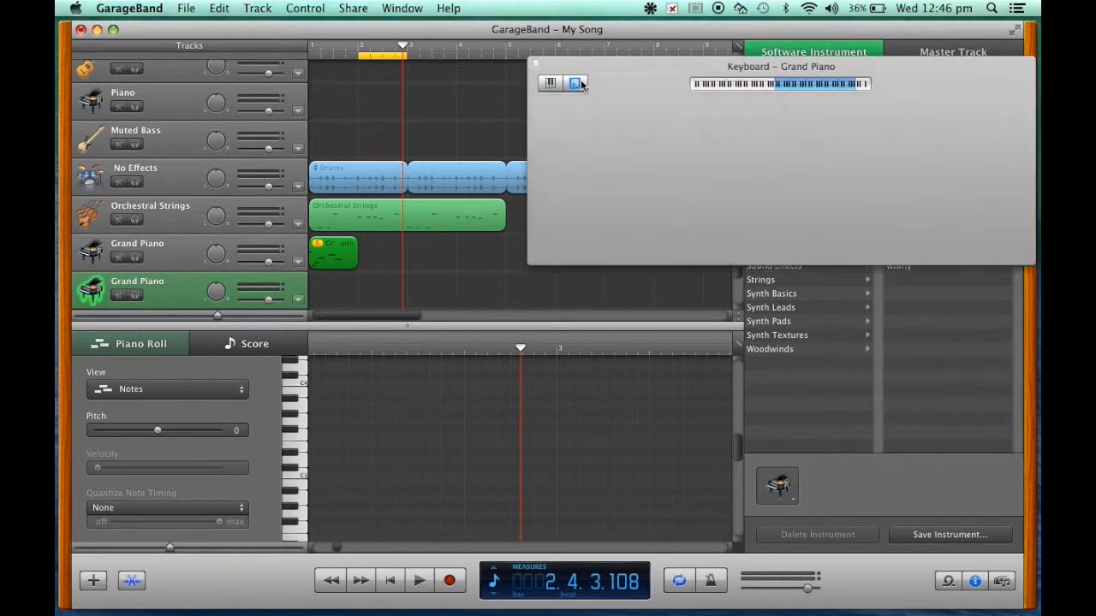
left_click_drag(673, 81, 494, 239)
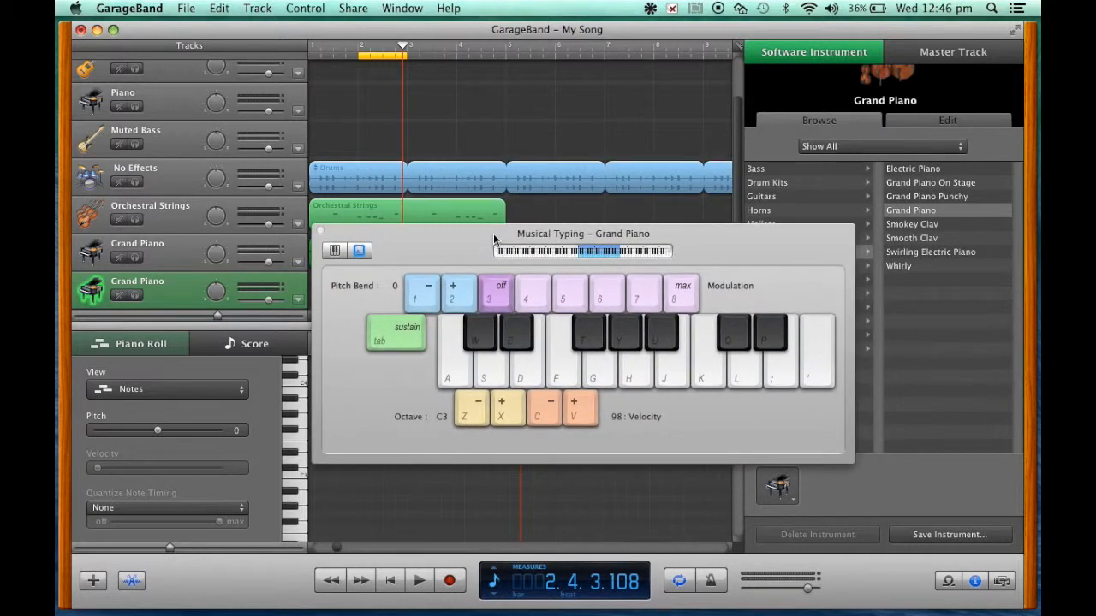
key("t")
key("y")
key("t")
key("y")
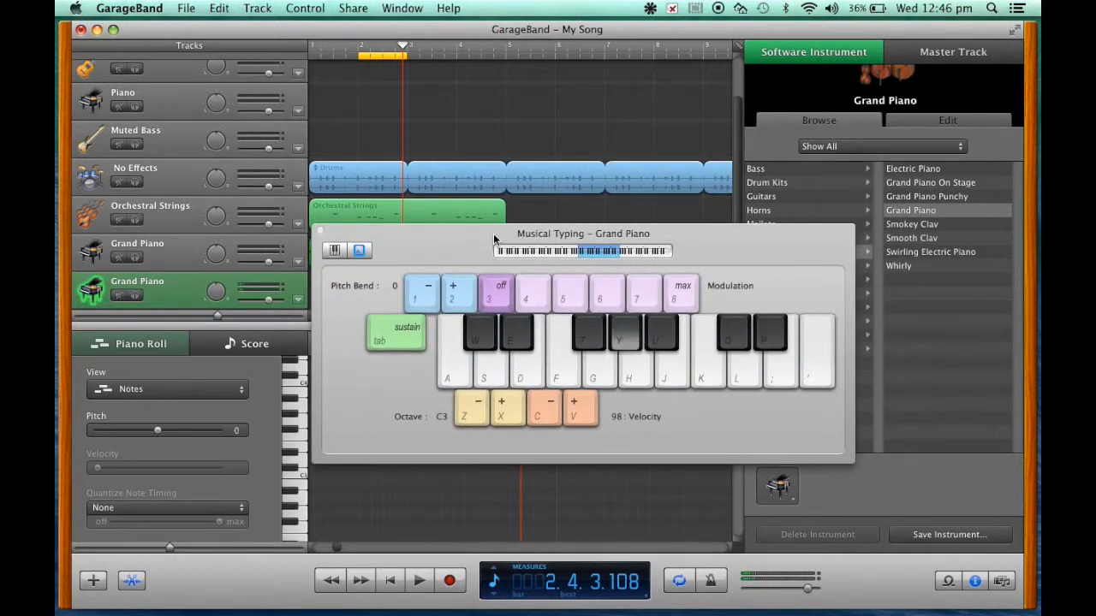
key("t")
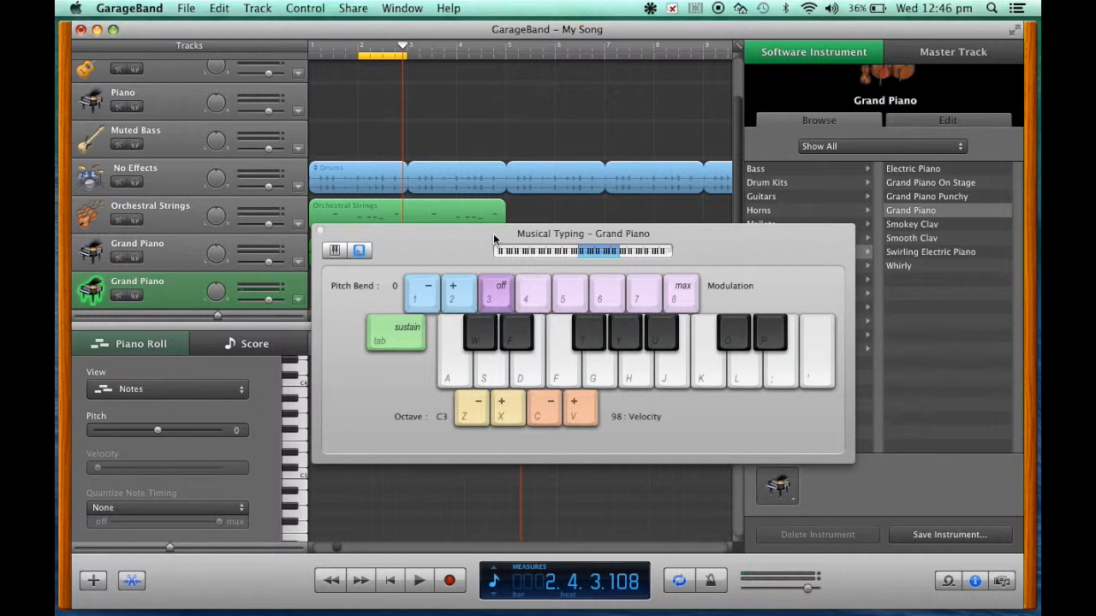
Step: Record a second riff with Musical Typing on the duplicated Grand Piano track within the bar 2 cycle region
left_click(451, 581)
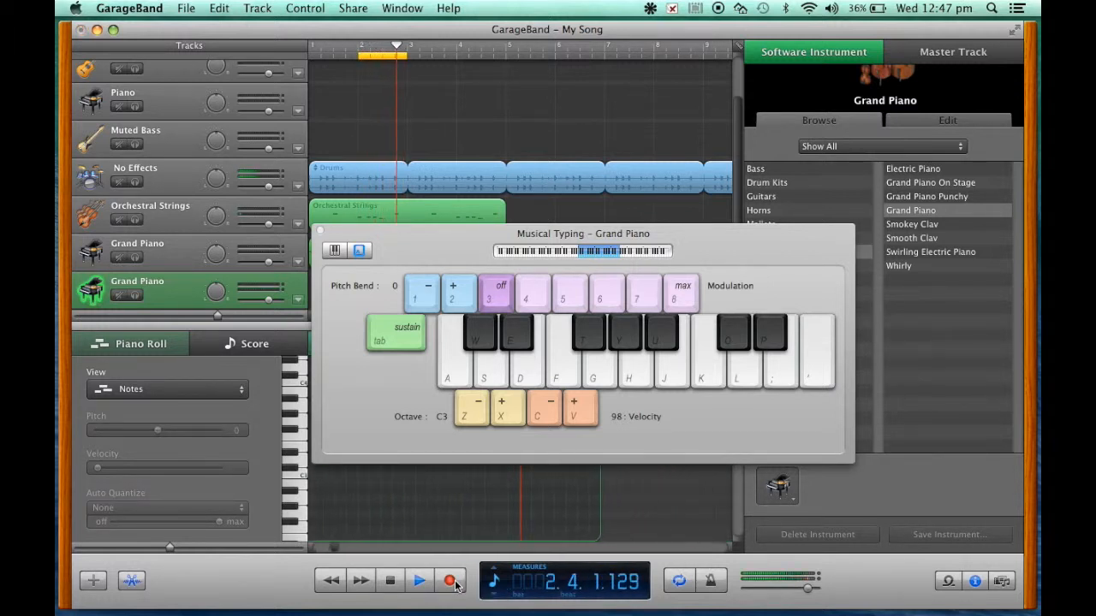
key("t")
key("y")
key("e")
key("t")
key("t")
key("t")
key("y")
key("t")
key("e")
key("t")
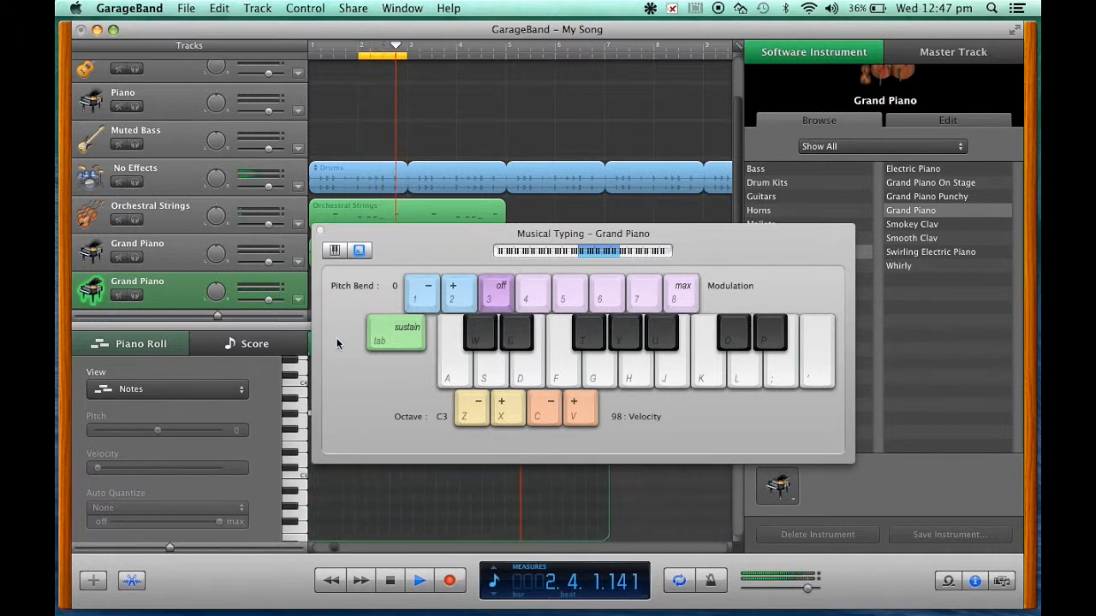
left_click(390, 581)
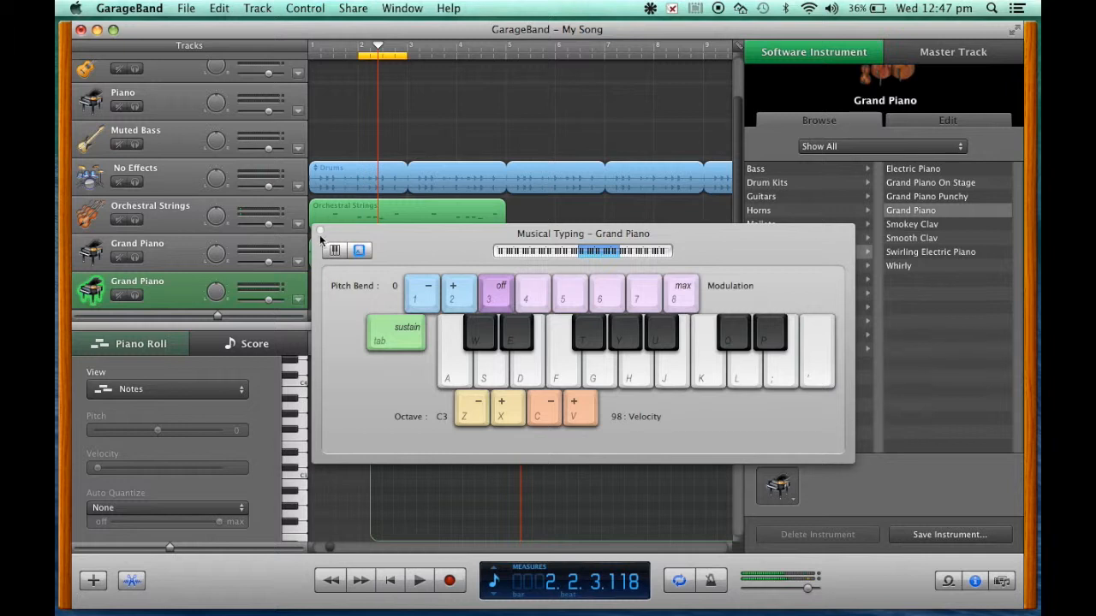
Step: Place the new riff's first three notes back to back from 2.1.1, each one grid division long, and play the riff
left_click_drag(376, 233, 652, 90)
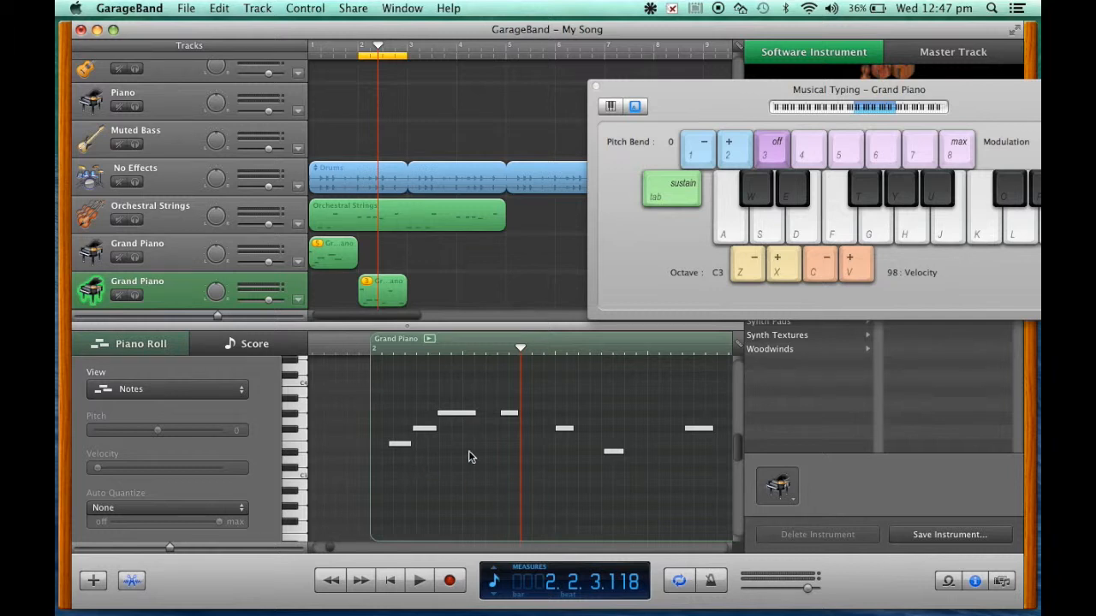
left_click(359, 49)
left_click_drag(552, 449, 591, 417)
scroll(615, 458, "right", 3)
scroll(615, 458, "right", 4)
scroll(615, 459, "down", 1)
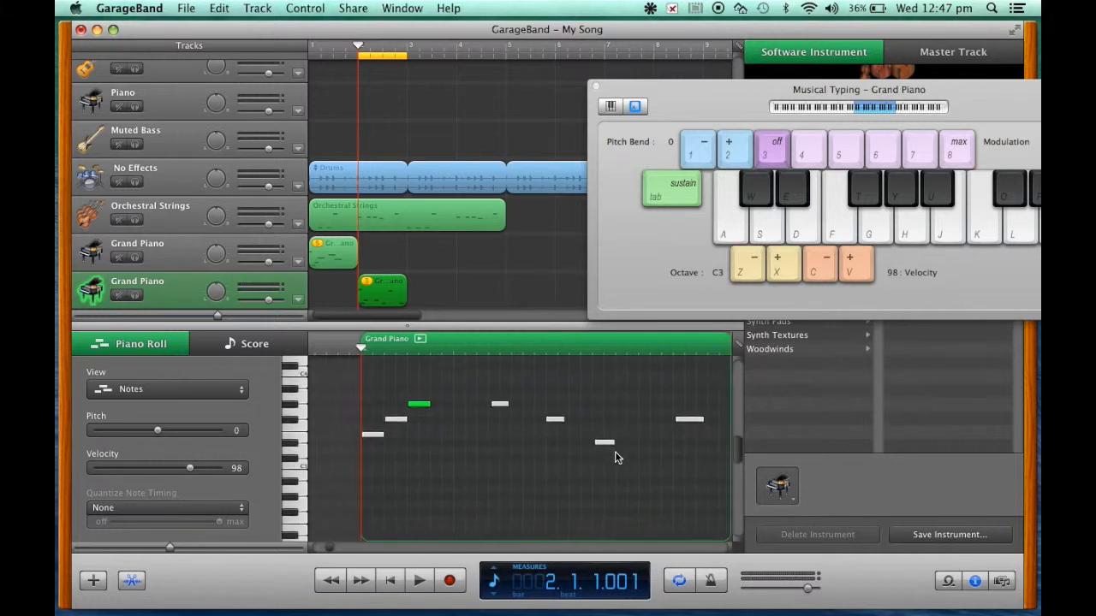
left_click(418, 581)
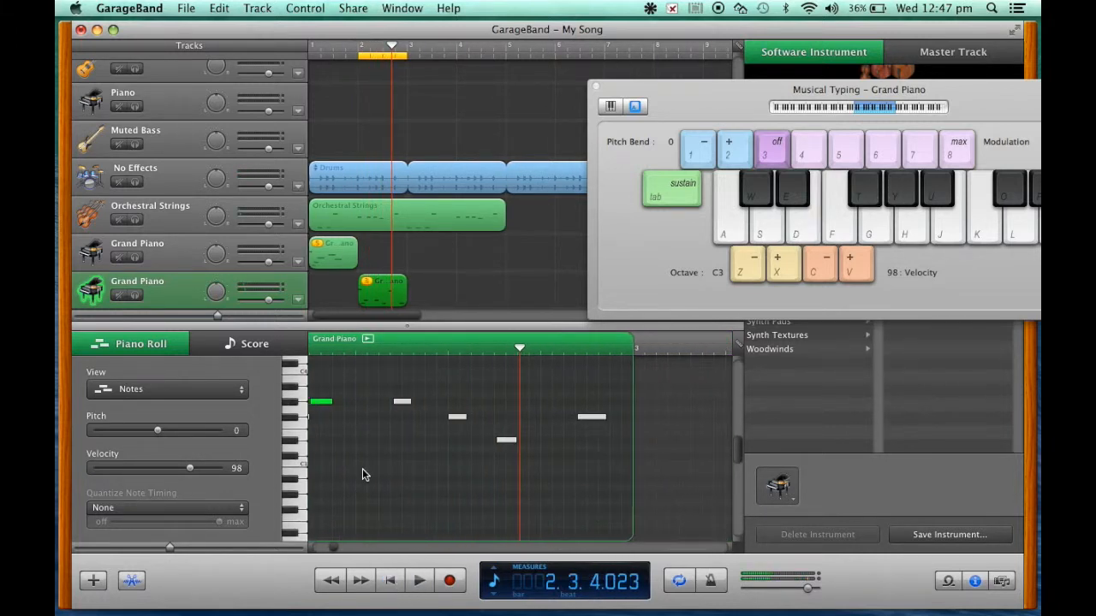
Step: Lengthen the third note to two grid divisions, put an equally long fourth note directly after it, and play from bar 2
scroll(362, 469, "left", 3)
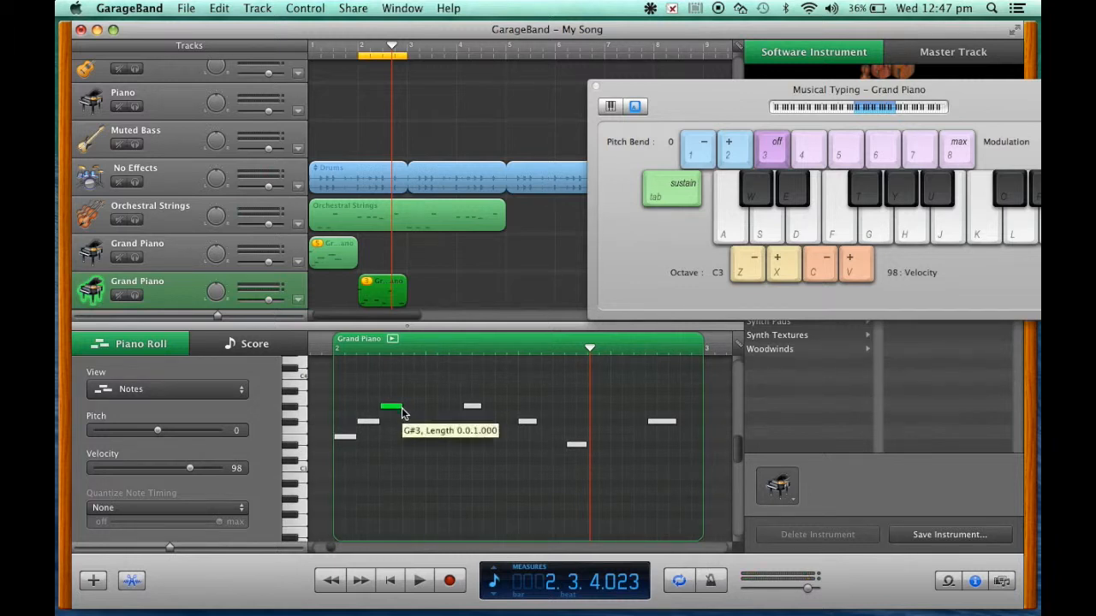
left_click_drag(404, 409, 471, 410)
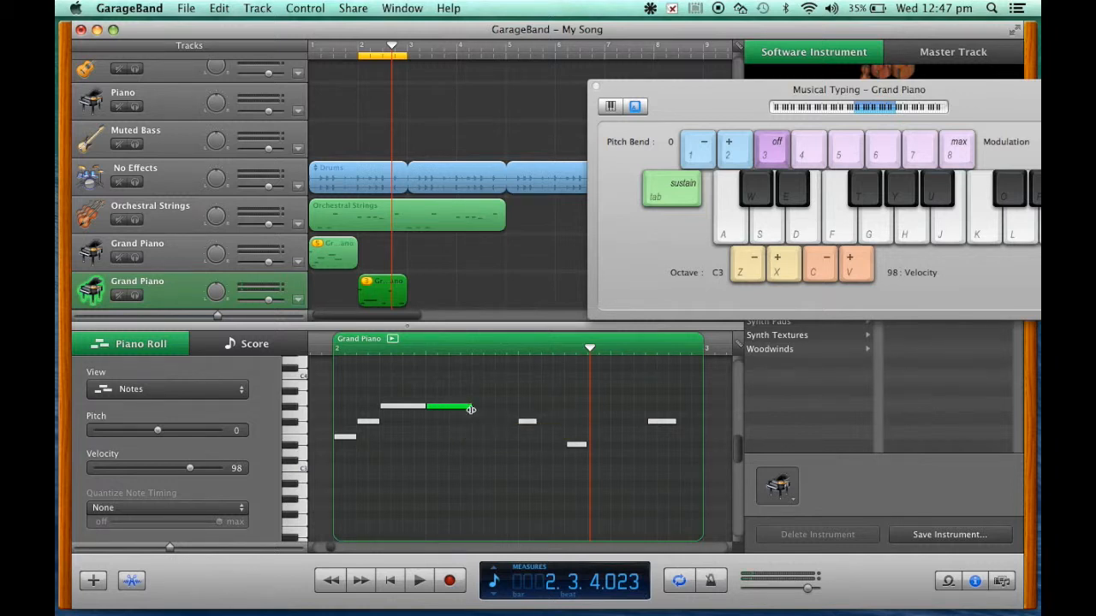
left_click(391, 581)
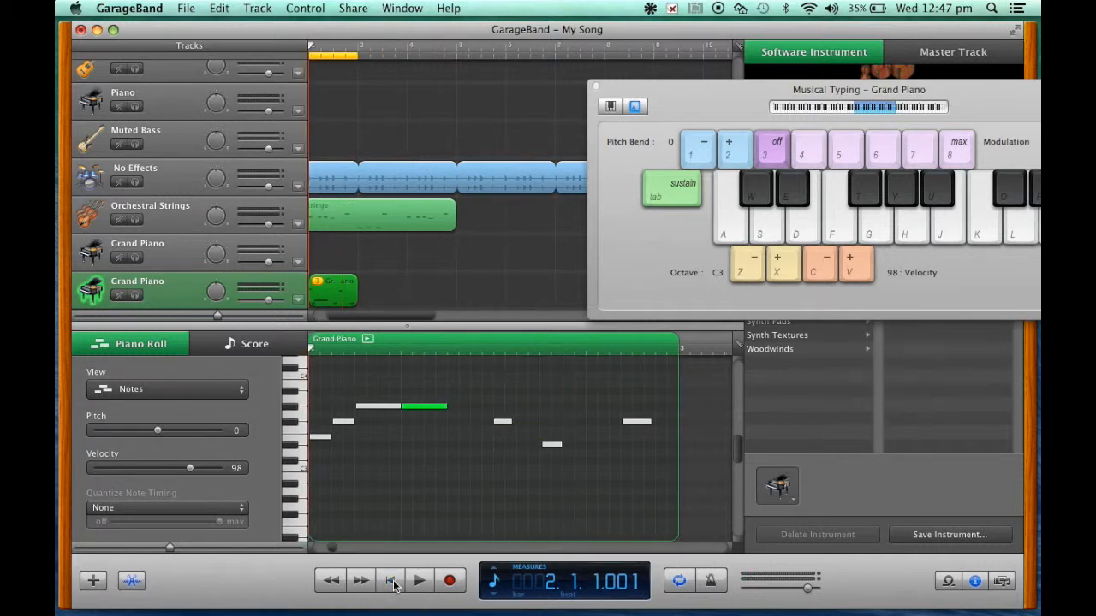
left_click(420, 581)
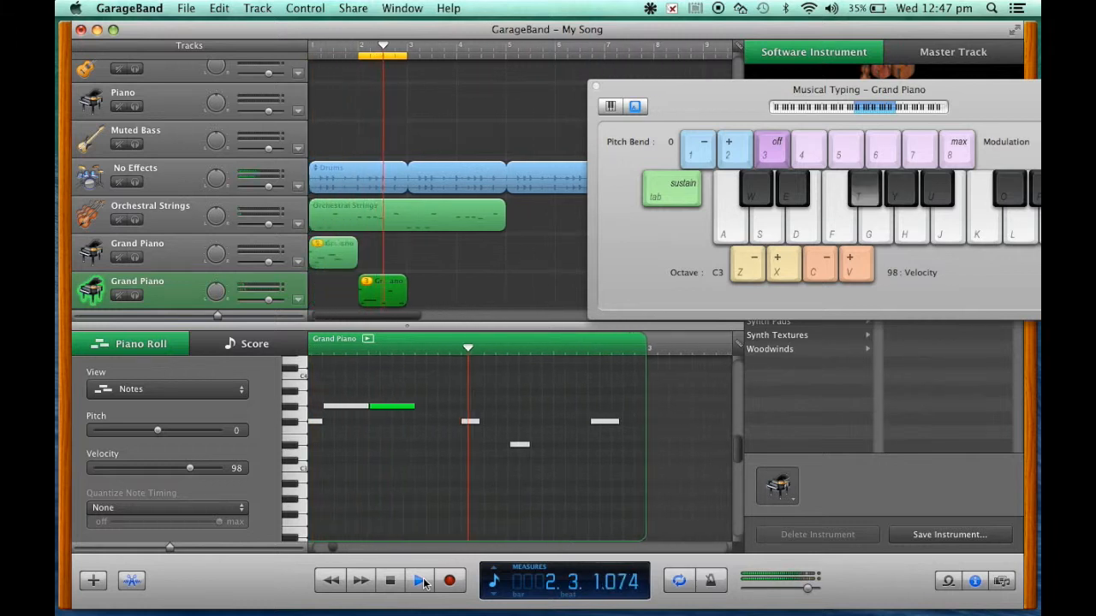
left_click(390, 581)
Step: Move the fifth note, F#3, directly after the fourth, lengthen it to two grid divisions, and play from bar 2
left_click(521, 416)
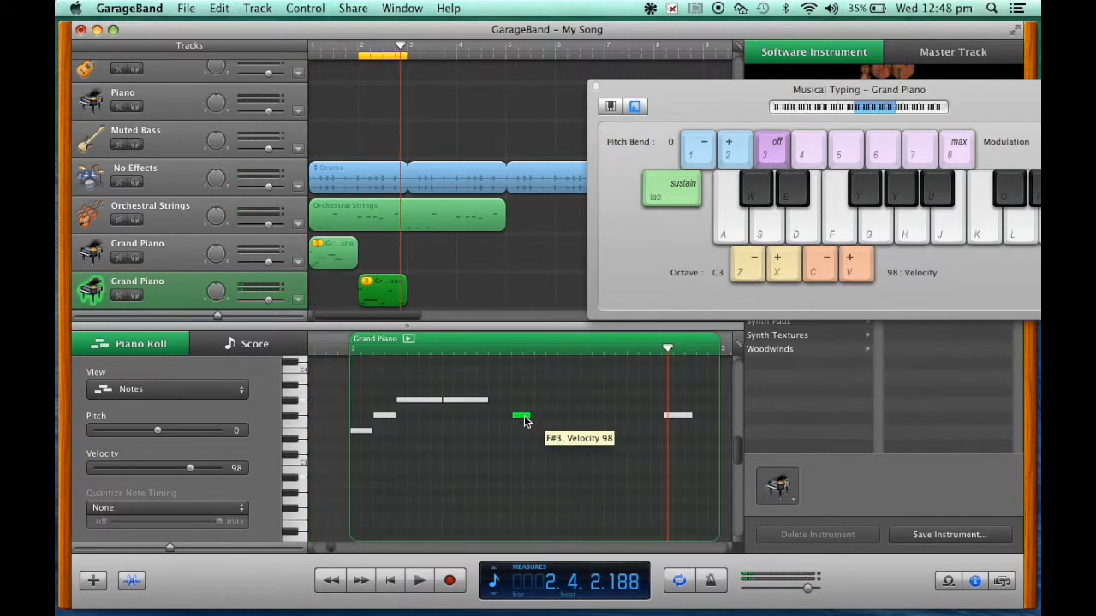
mouse_move(526, 419)
left_mouse_down()
mouse_move(510, 421)
mouse_move(534, 416)
left_mouse_up()
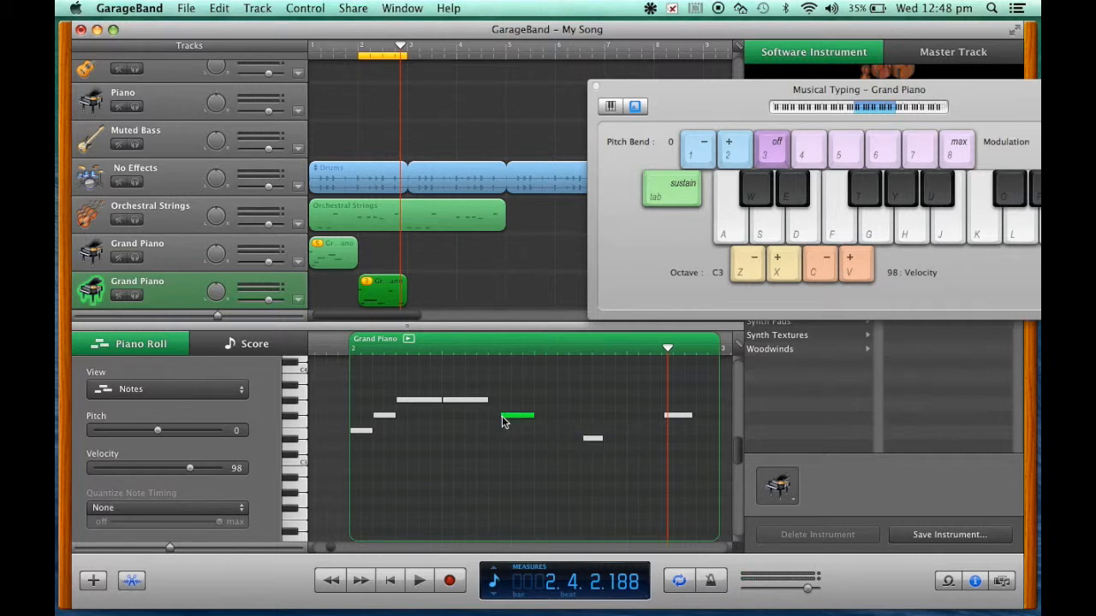
left_click(503, 421)
left_click(511, 423)
left_click_drag(512, 422, 535, 416)
left_click(394, 580)
left_click(420, 582)
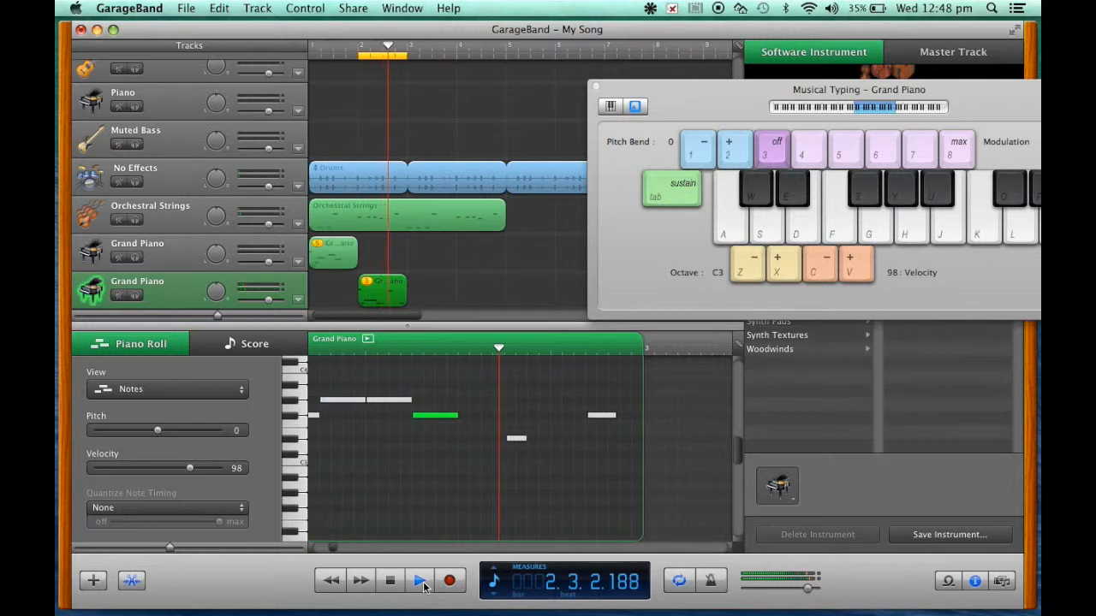
left_click(421, 583)
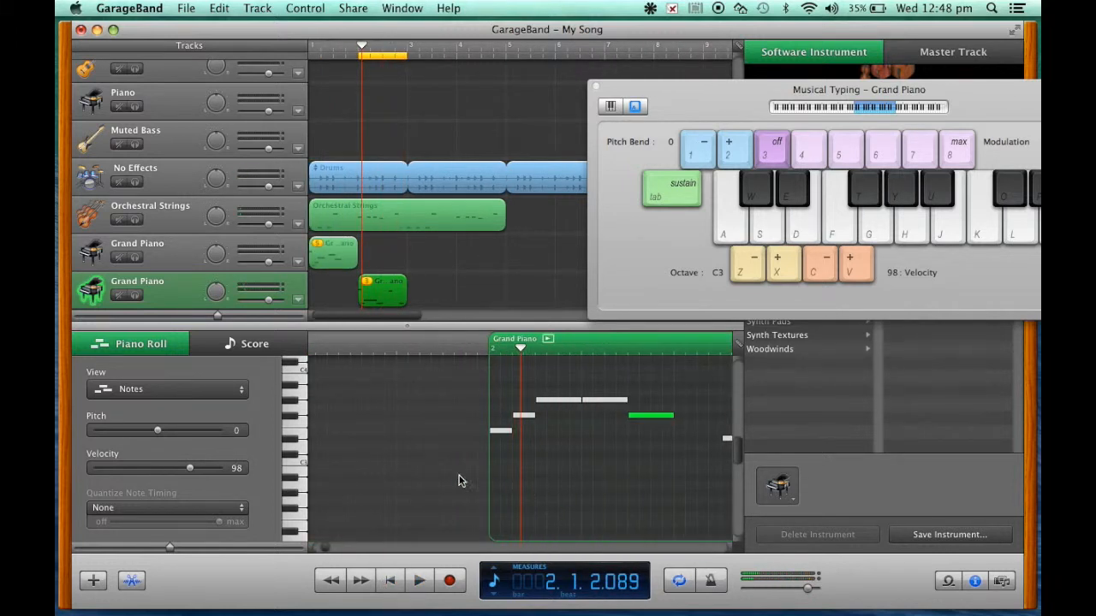
Step: Start the D#3 note one grid division after 2.3.1, lengthen it to two divisions, and play the riff from bar 2
scroll(570, 449, "right", 5)
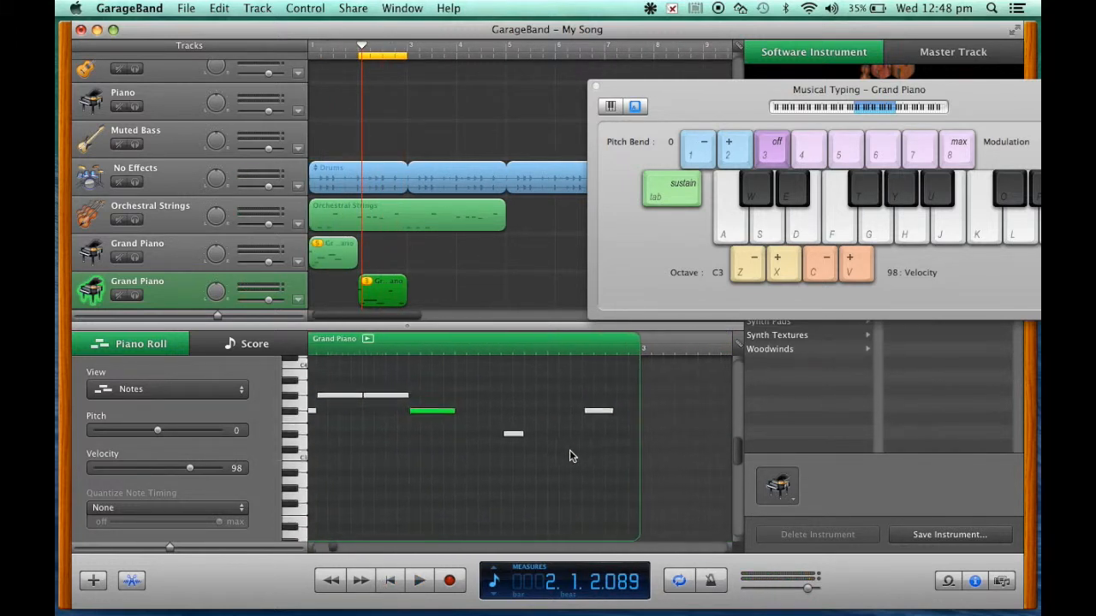
left_click(458, 349)
mouse_move(521, 438)
left_mouse_down()
mouse_move(494, 438)
mouse_move(524, 437)
left_mouse_up()
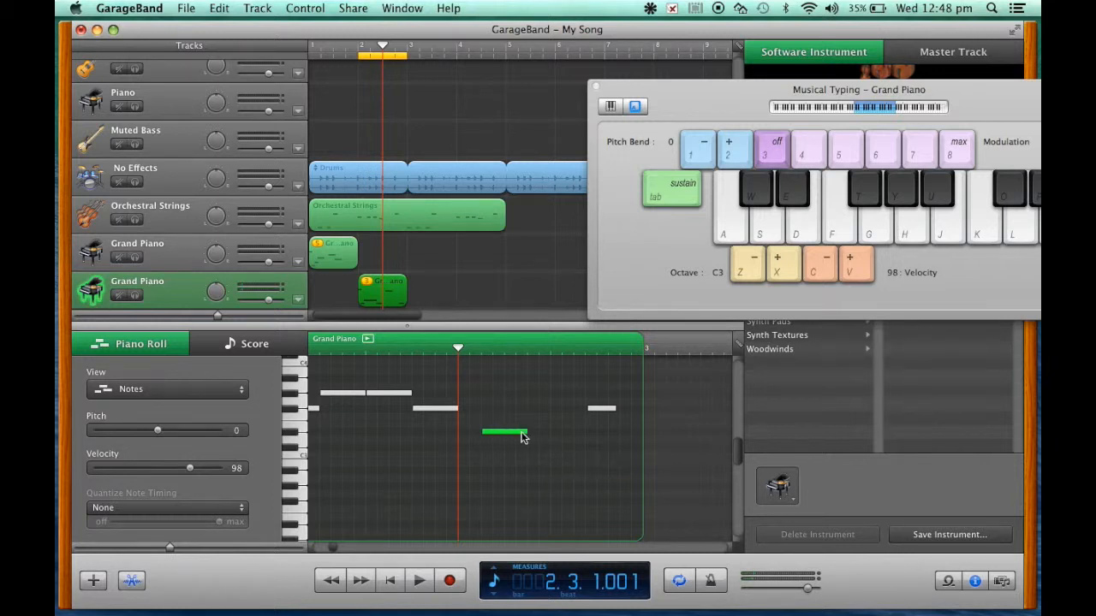
left_click(391, 581)
left_click(420, 581)
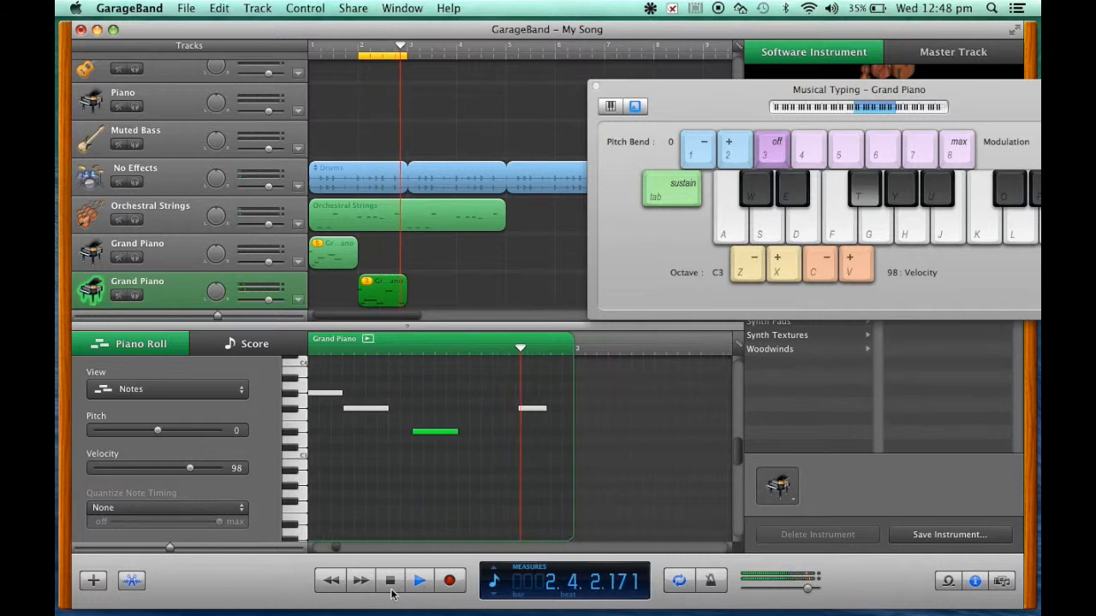
left_click(390, 589)
Step: Move the D#3 note one grid division earlier so it directly follows the F#3 note
scroll(561, 476, "right", 5)
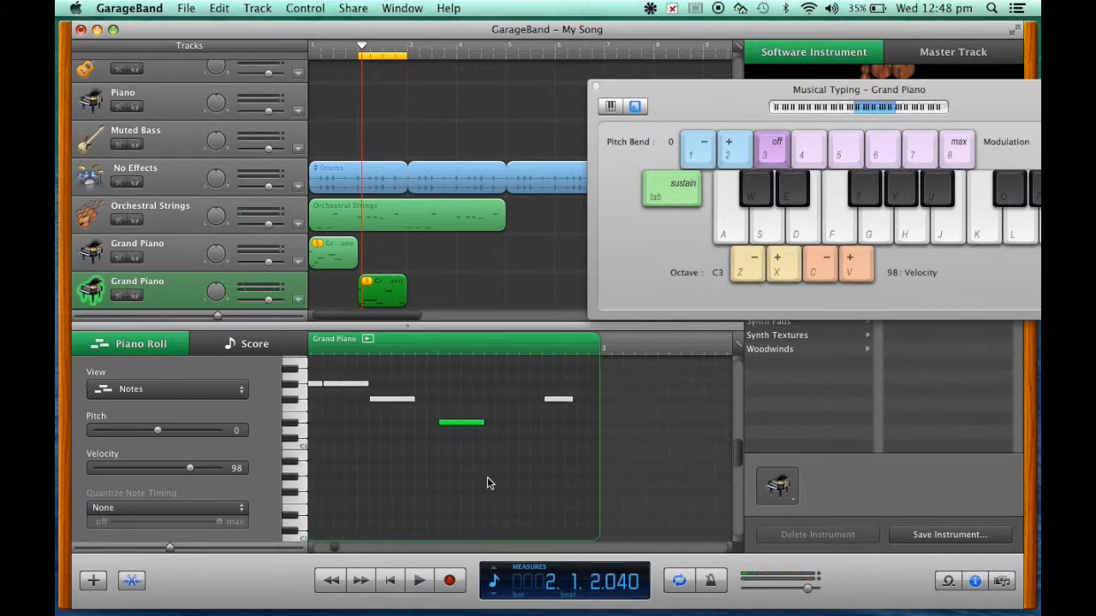
left_click_drag(499, 436, 476, 436)
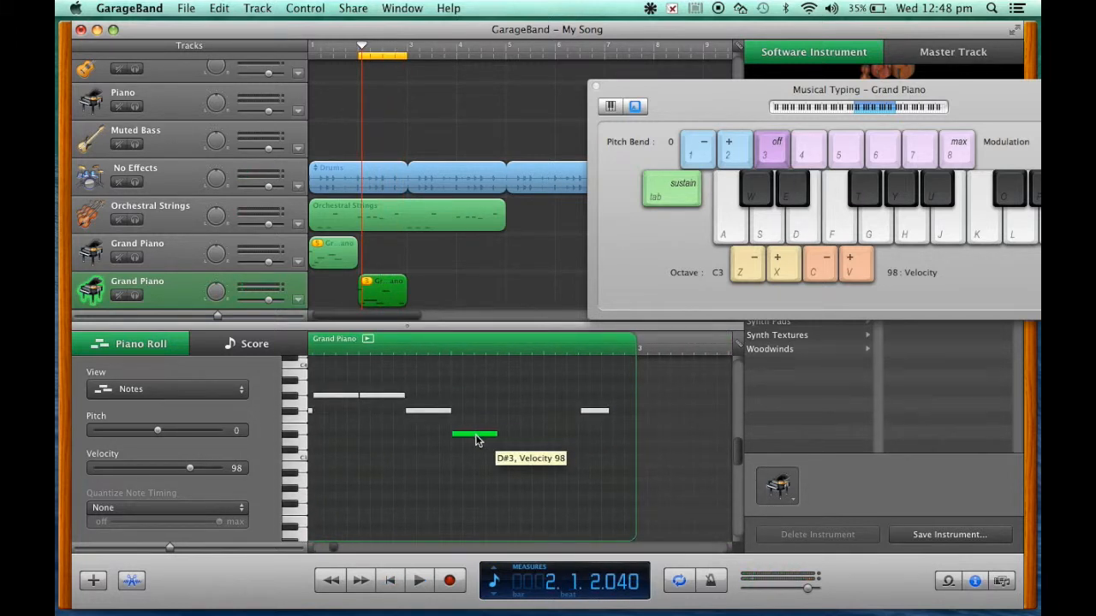
Step: Start the riff's last note at 2.4.1, lengthen it to two grid divisions, and play the riff from bar 2
left_click(391, 582)
left_click(423, 582)
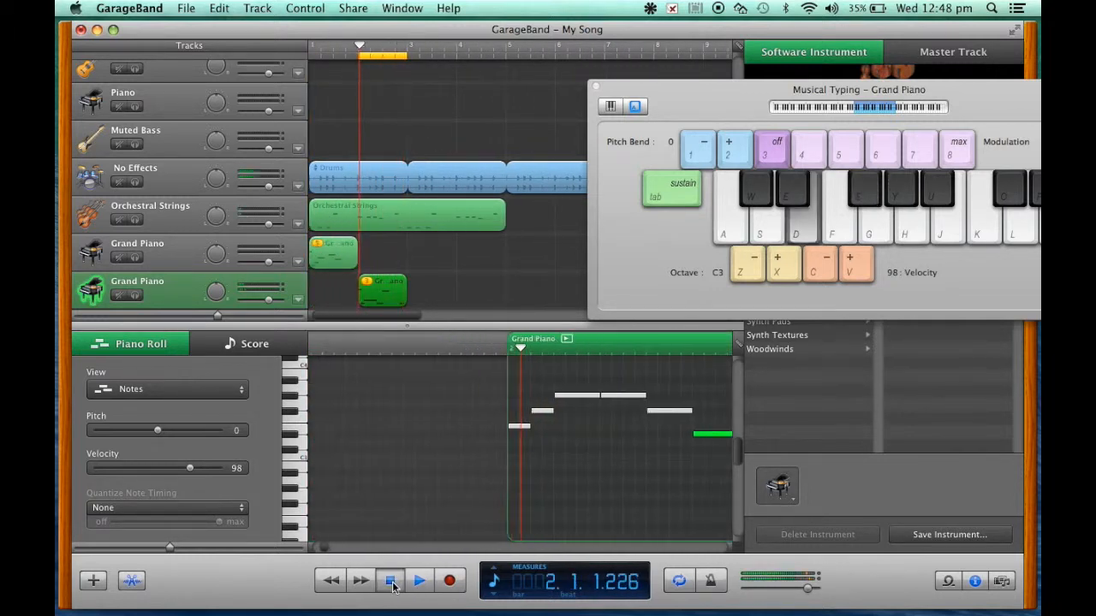
key("space")
scroll(587, 492, "right", 3)
scroll(586, 493, "up", 4)
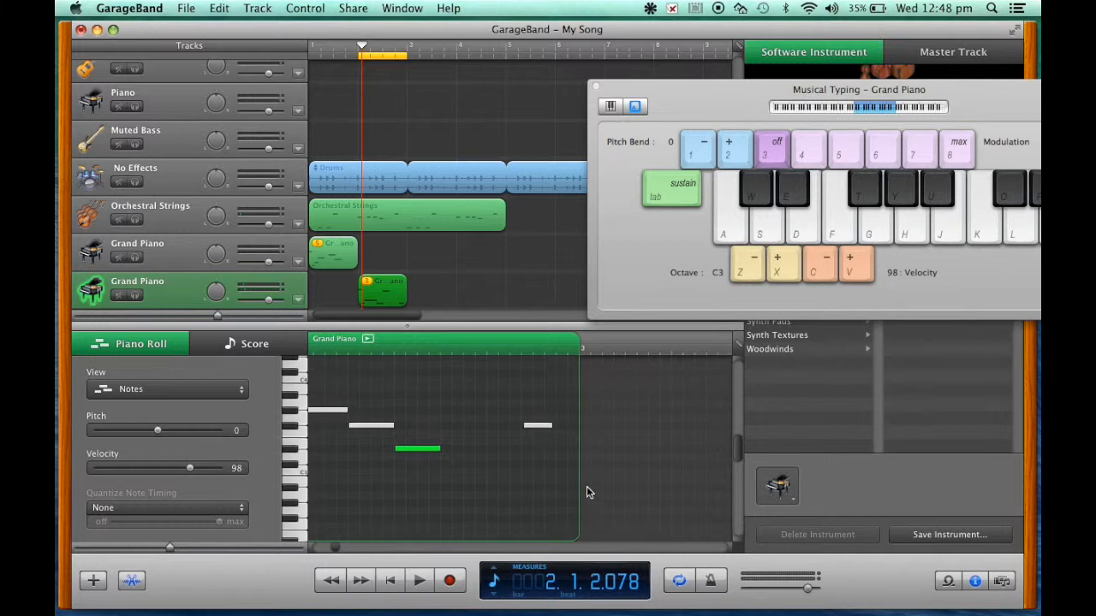
left_click(489, 350)
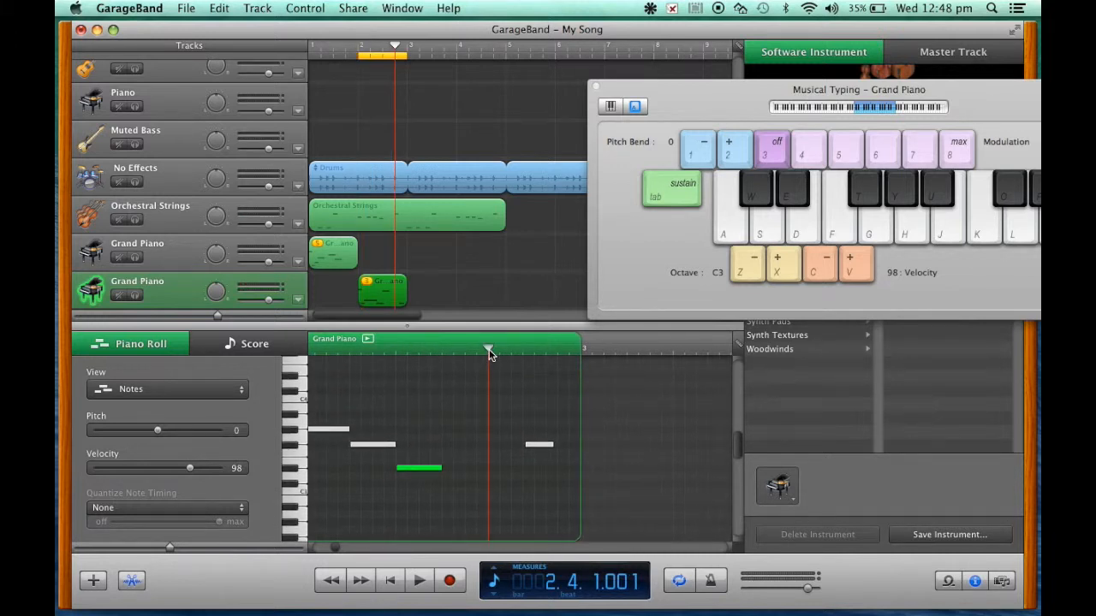
mouse_move(539, 444)
left_mouse_down()
mouse_move(505, 446)
mouse_move(534, 447)
left_mouse_up()
left_click(393, 580)
left_click(421, 582)
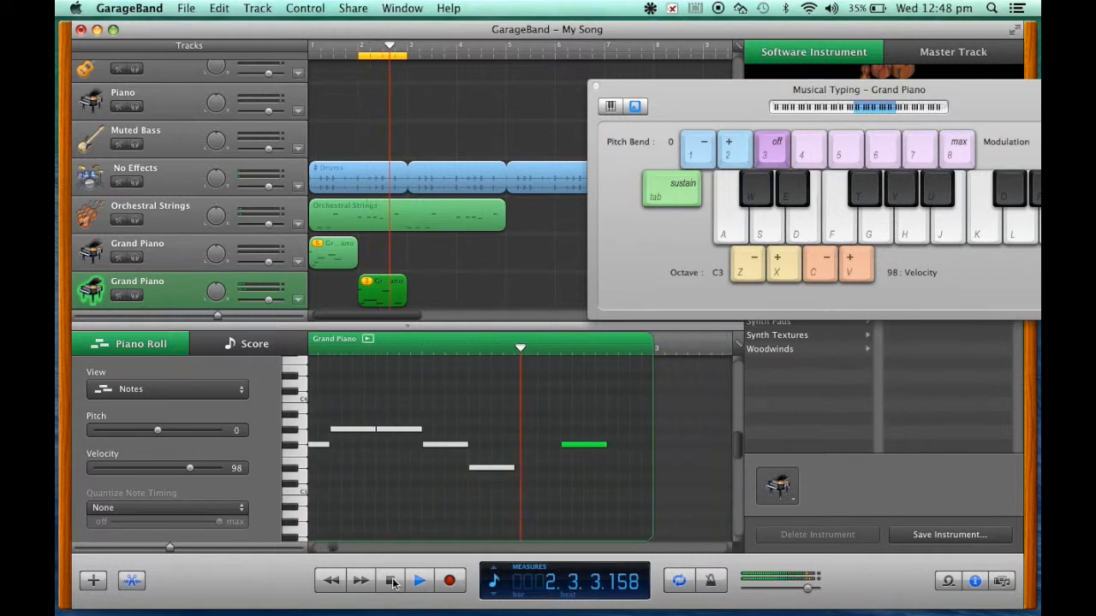
left_click(392, 581)
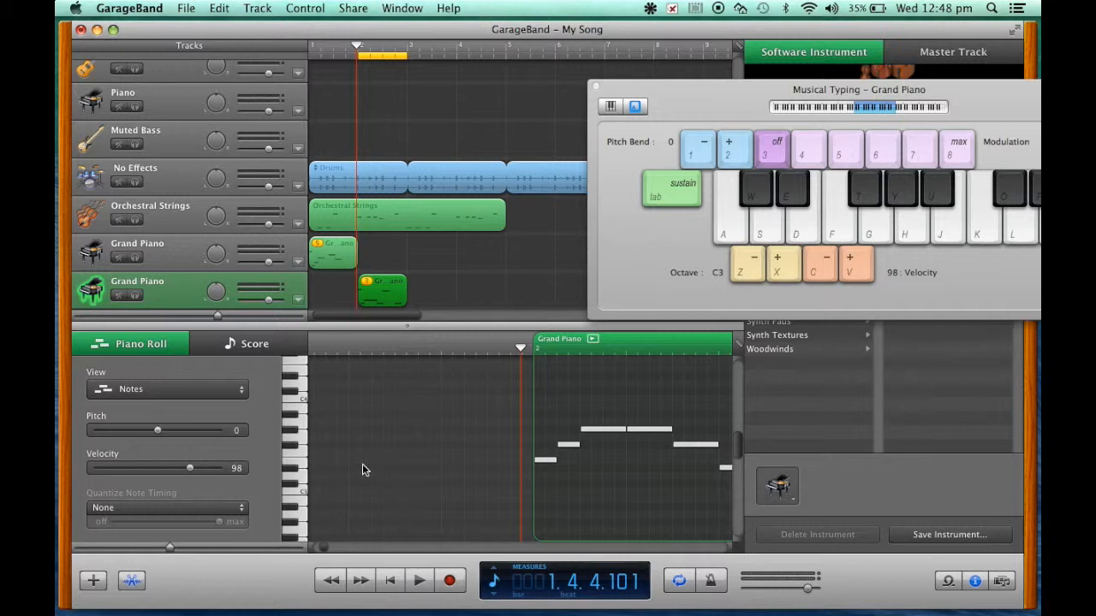
Step: Turn off the cycle region and play the song from the beginning through both Grand Piano riffs
left_click(683, 475)
left_click(677, 585)
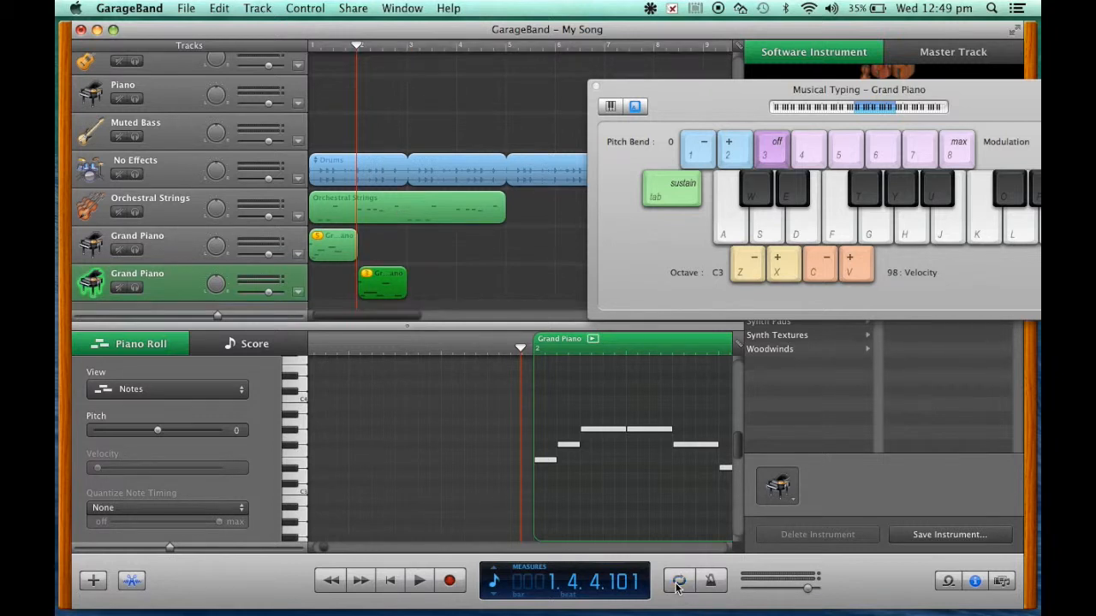
left_click(390, 582)
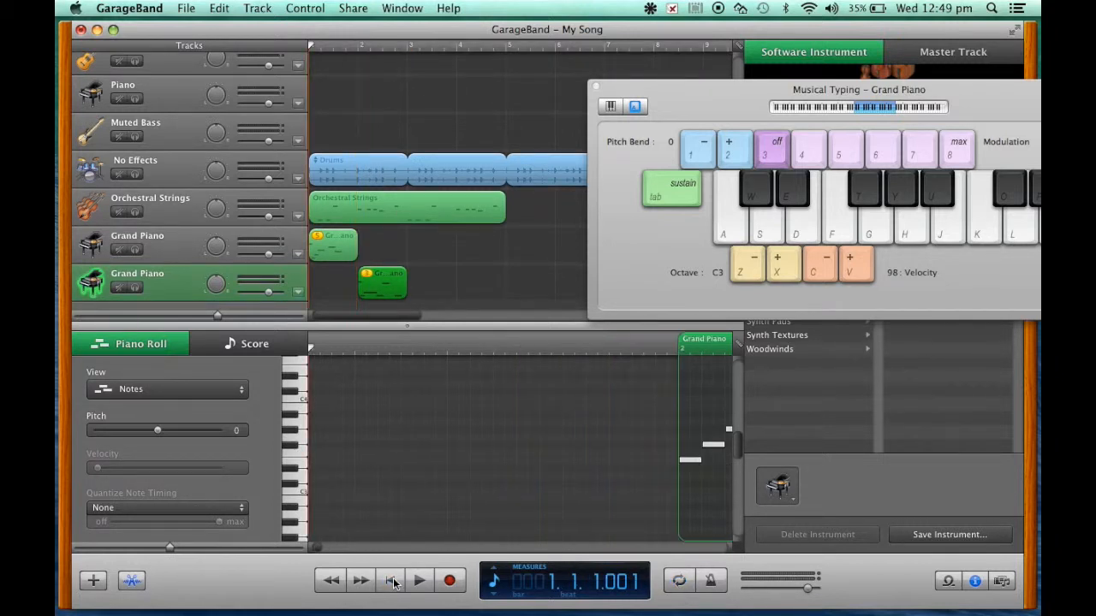
left_click(427, 580)
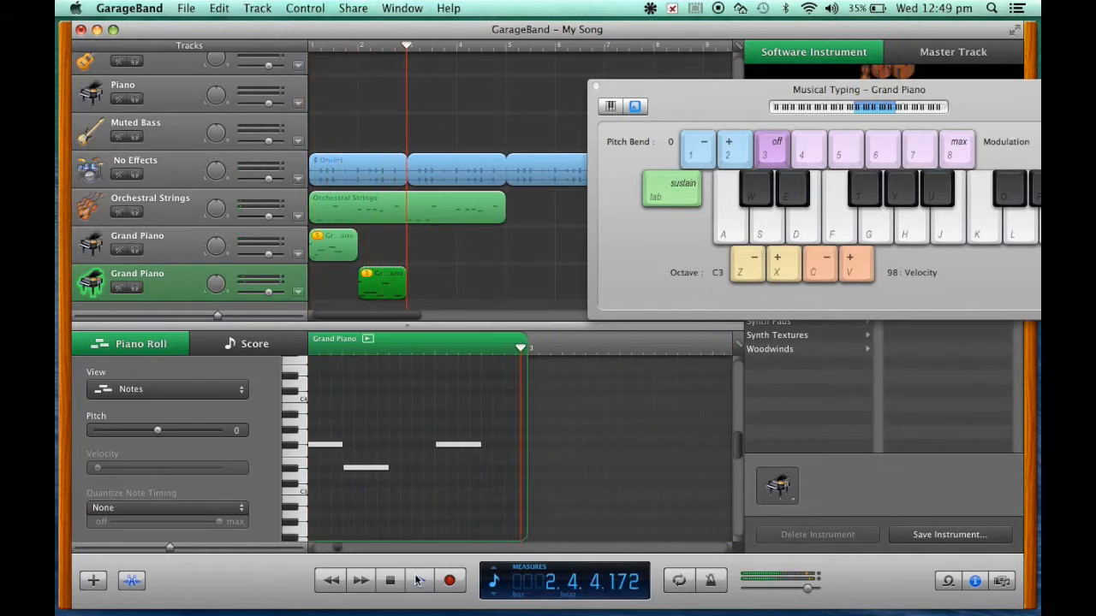
left_click(386, 580)
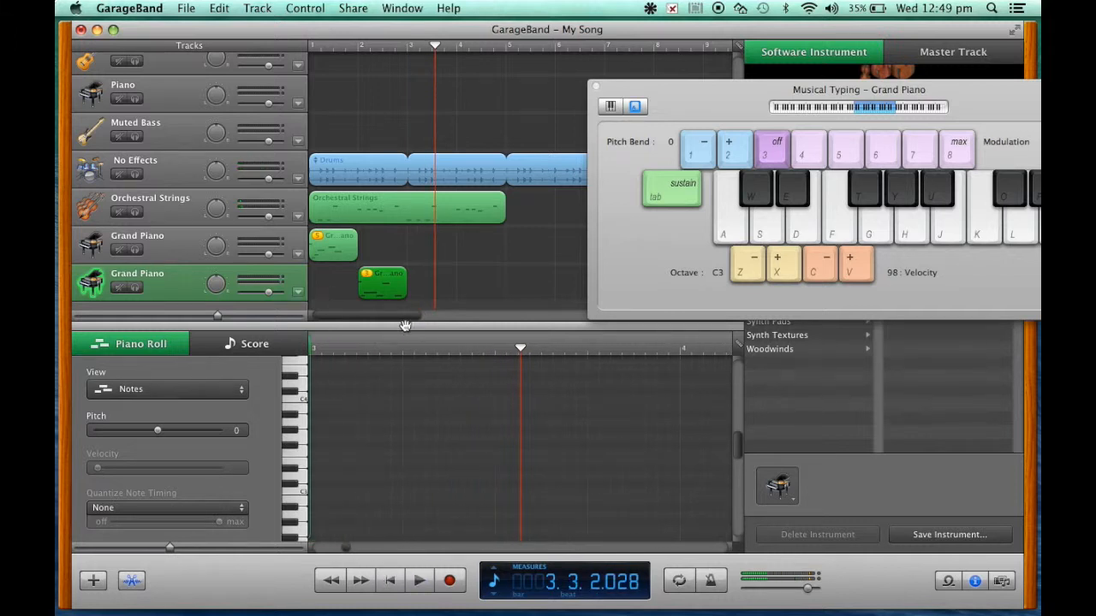
Step: Join the two Grand Piano regions into one, deleting their unused takes
left_click(341, 250)
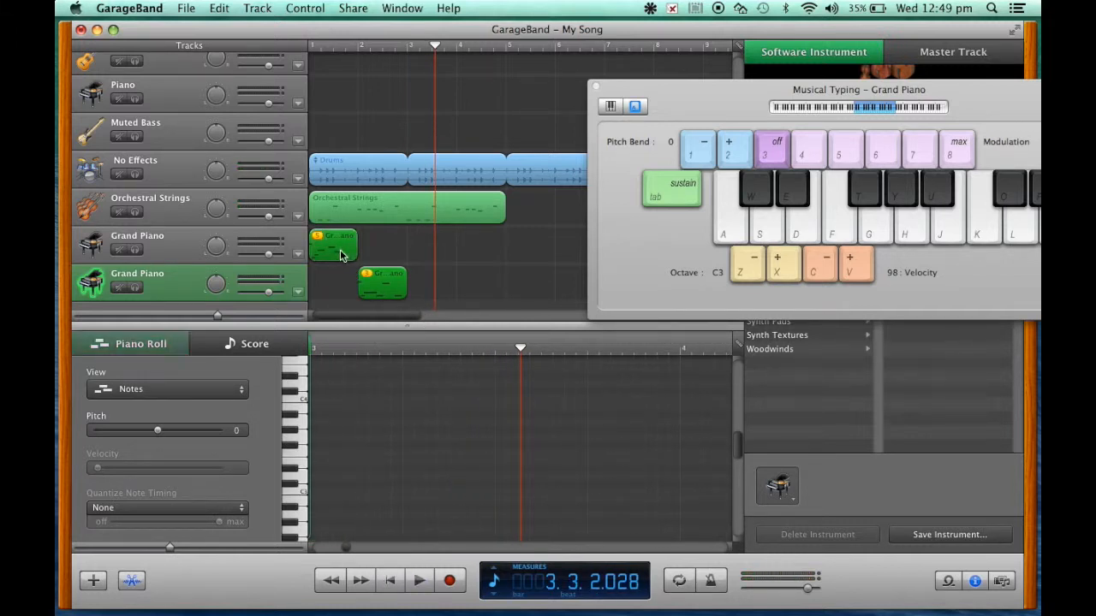
left_click(272, 8)
mouse_move(219, 8)
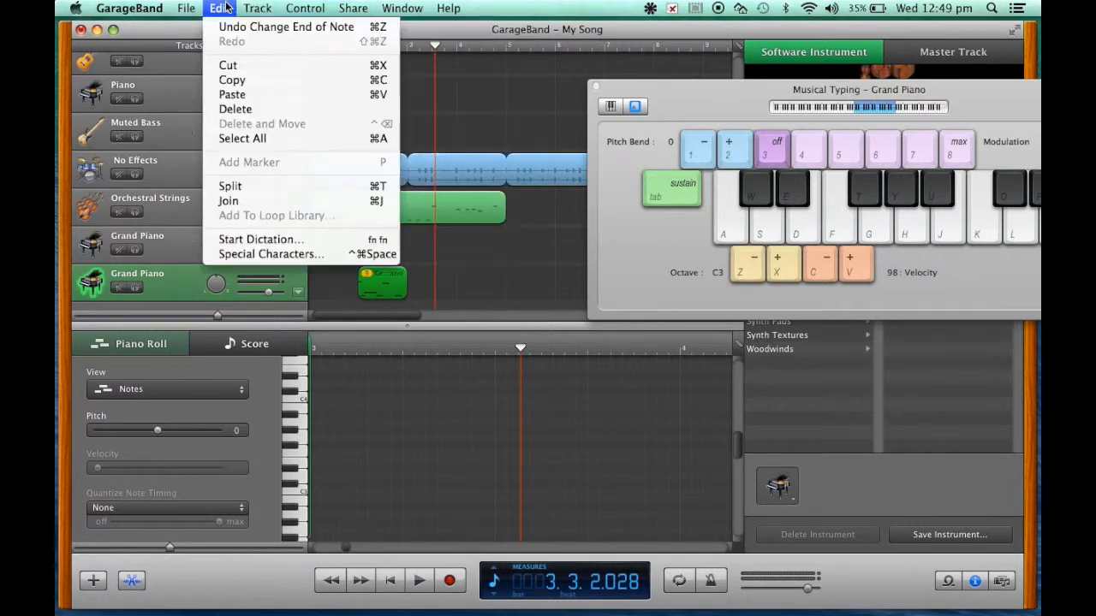
left_click(229, 201)
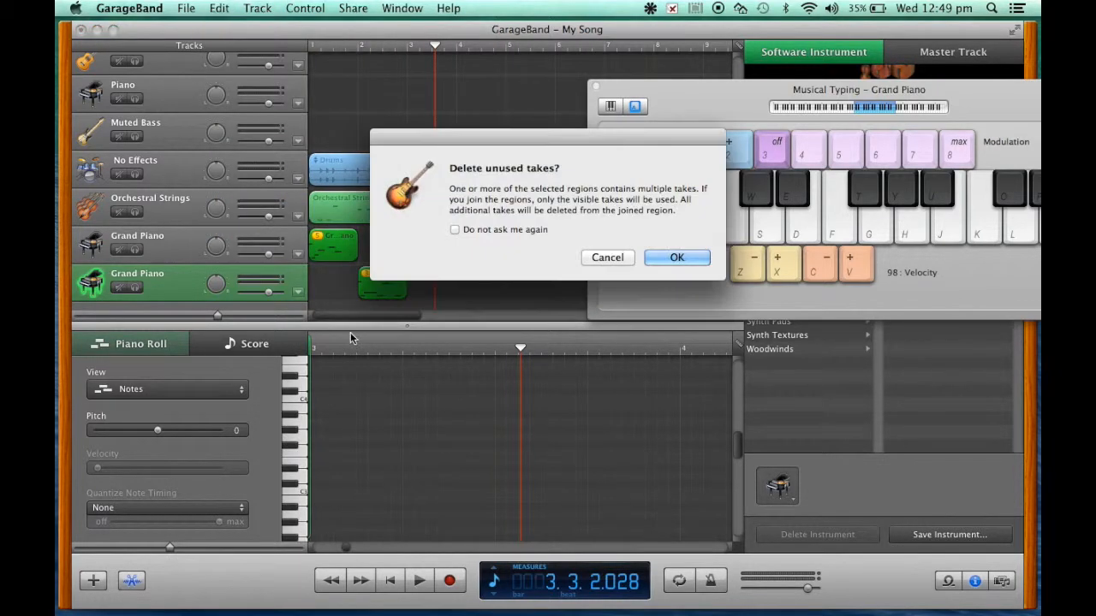
left_click(663, 258)
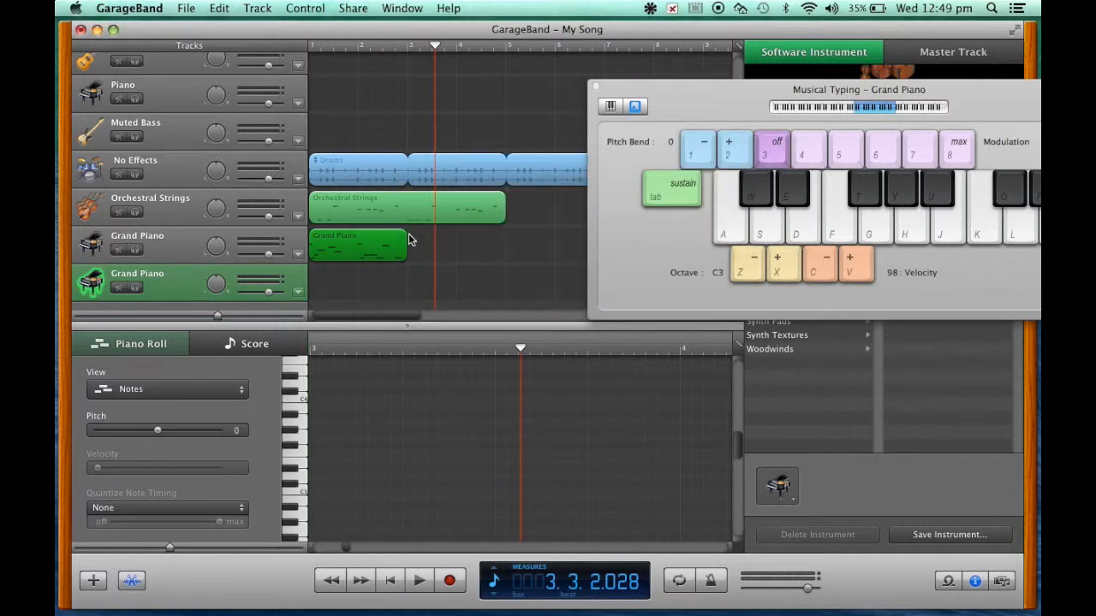
Step: Loop the joined Grand Piano region up to bar 5, level with the Orchestral Strings region, and play the song from the beginning
left_click_drag(407, 242, 509, 248)
left_click(390, 580)
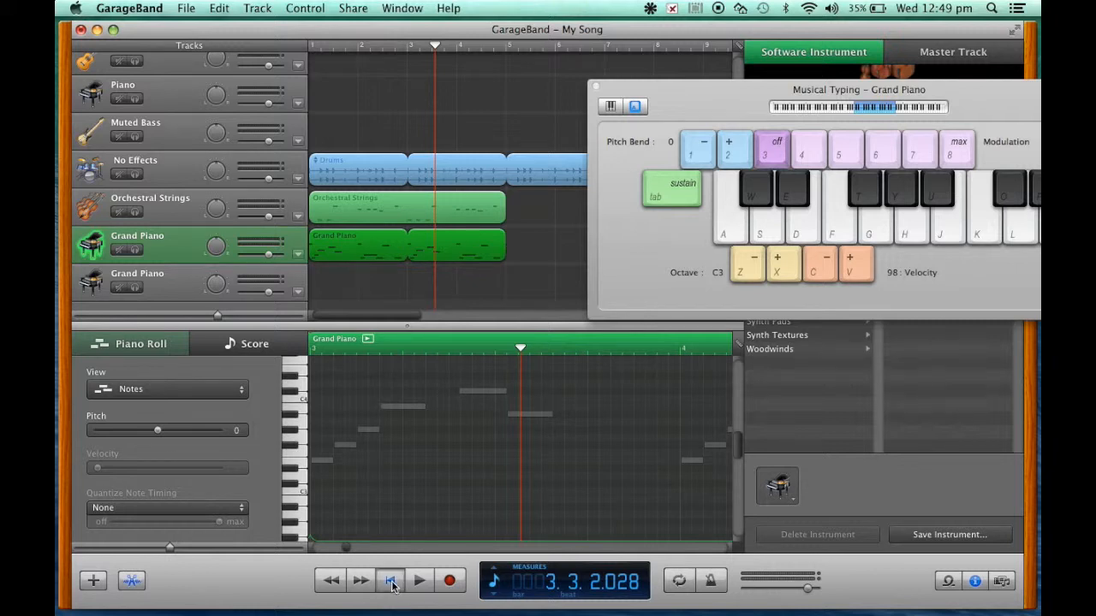
left_click(419, 583)
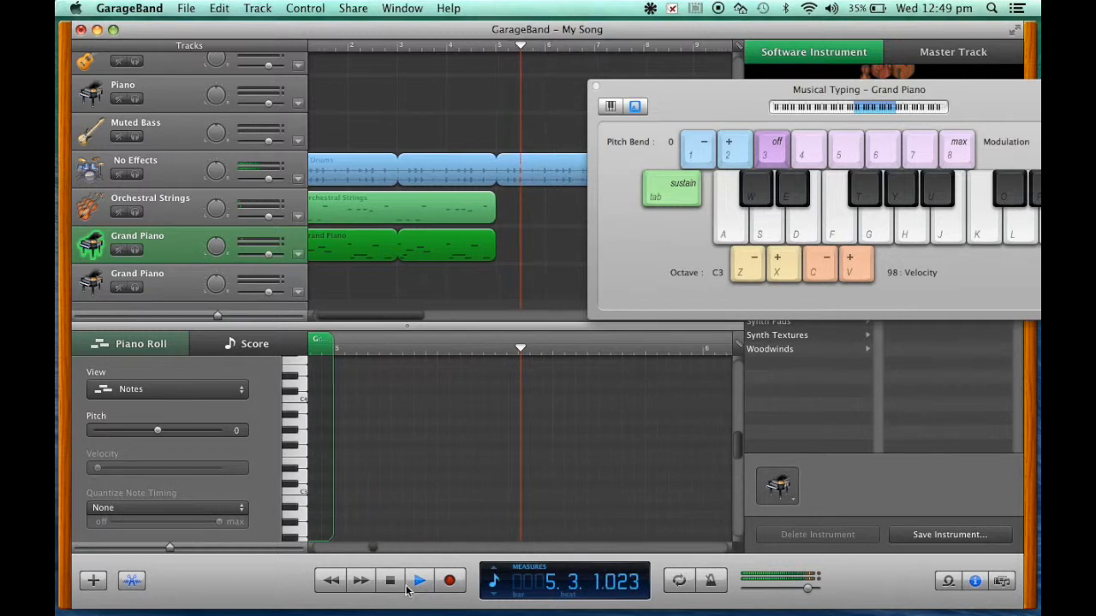
left_click(396, 579)
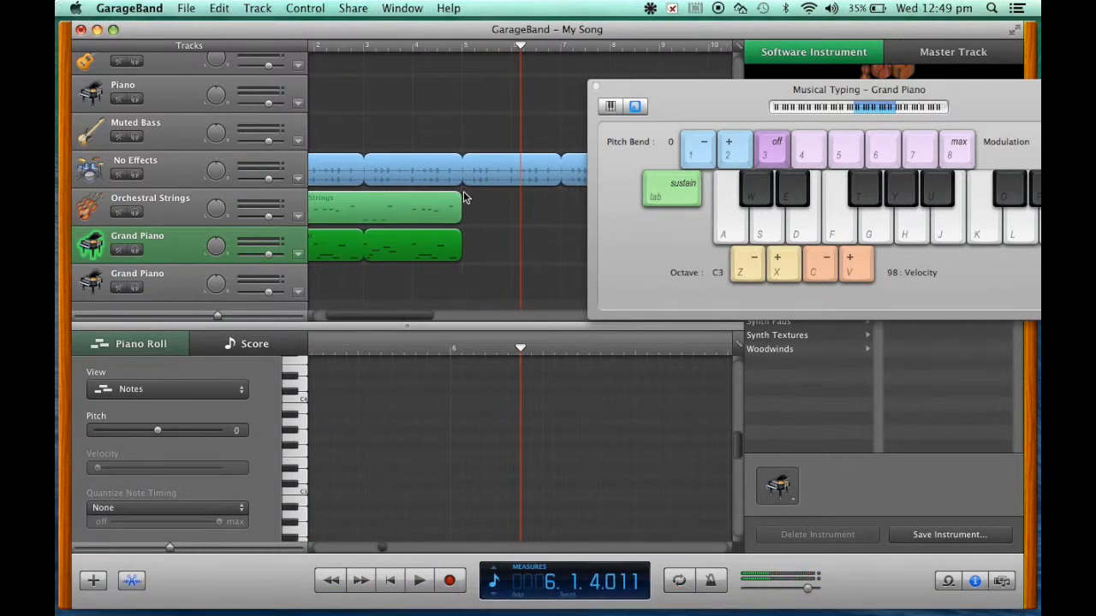
scroll(451, 187, "left", 3)
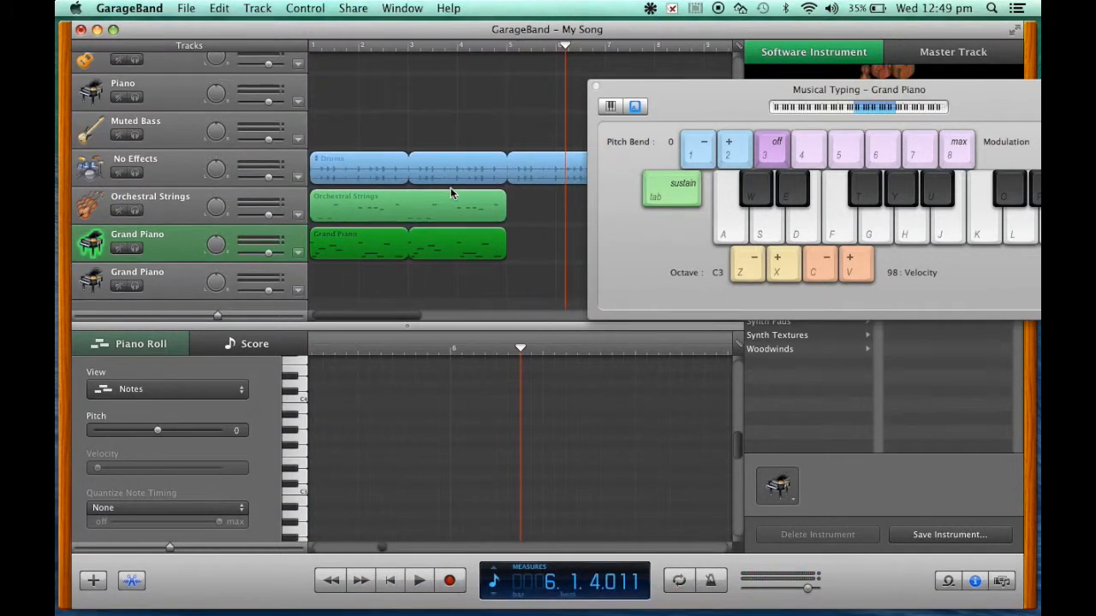
Step: Close Musical Typing and change the looped riff track's instrument from Grand Piano to Orchestral Strings in the Strings category
left_click(597, 85)
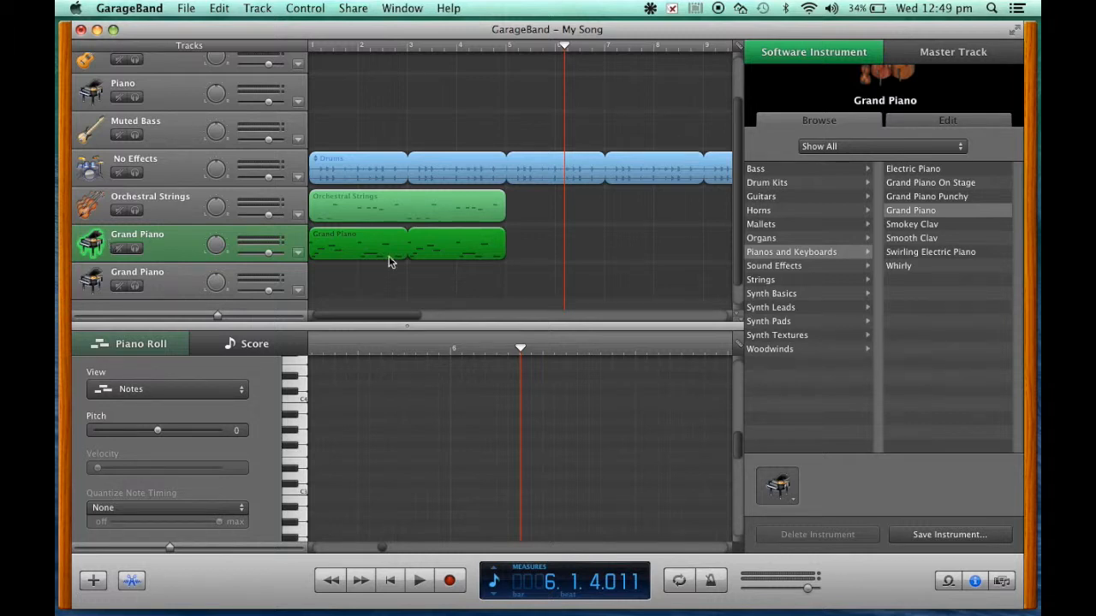
left_click(782, 280)
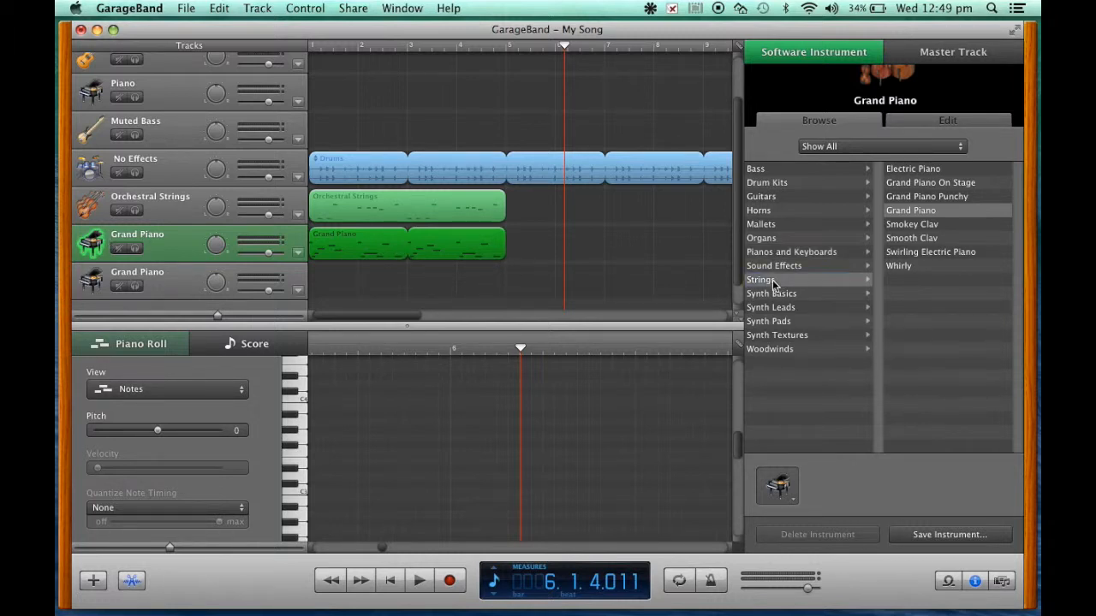
left_click(921, 198)
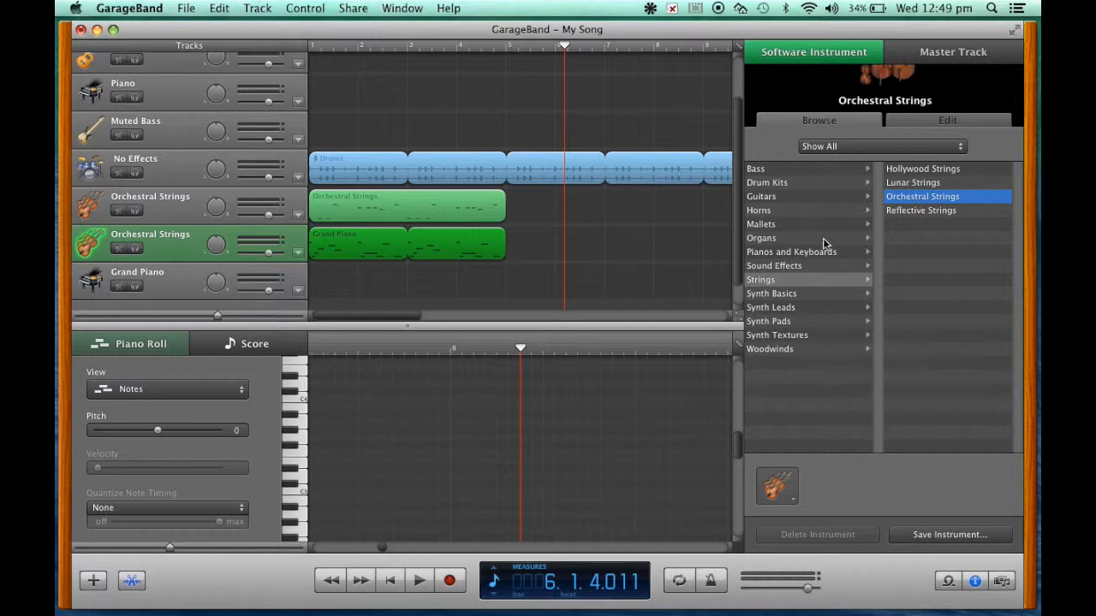
Step: Play the song from the beginning to hear the riff with Orchestral Strings, and restart playback from bar 1
left_click(402, 580)
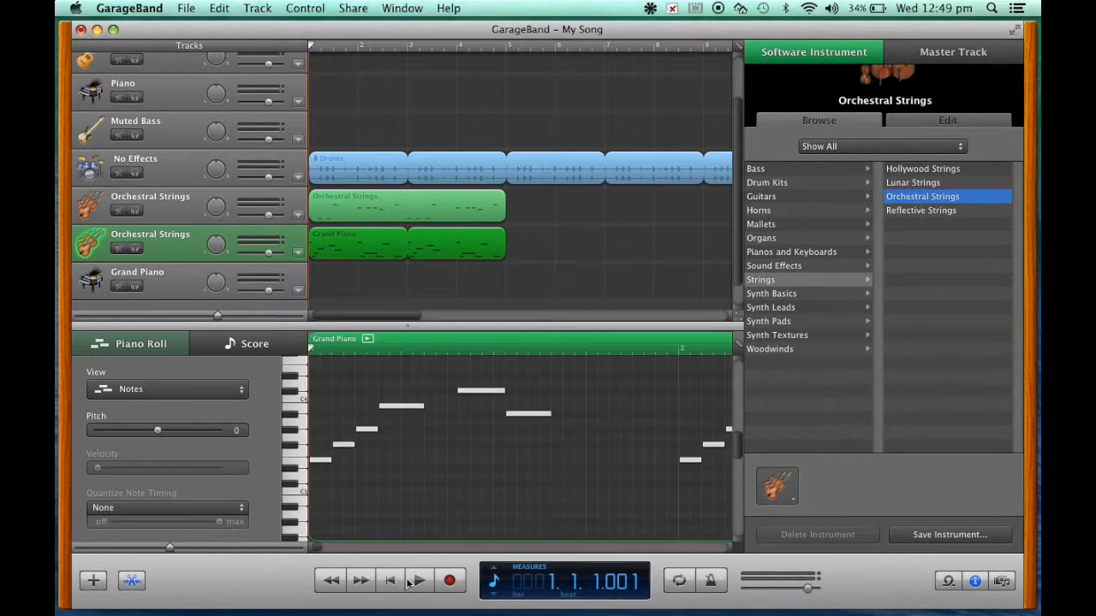
left_click(419, 582)
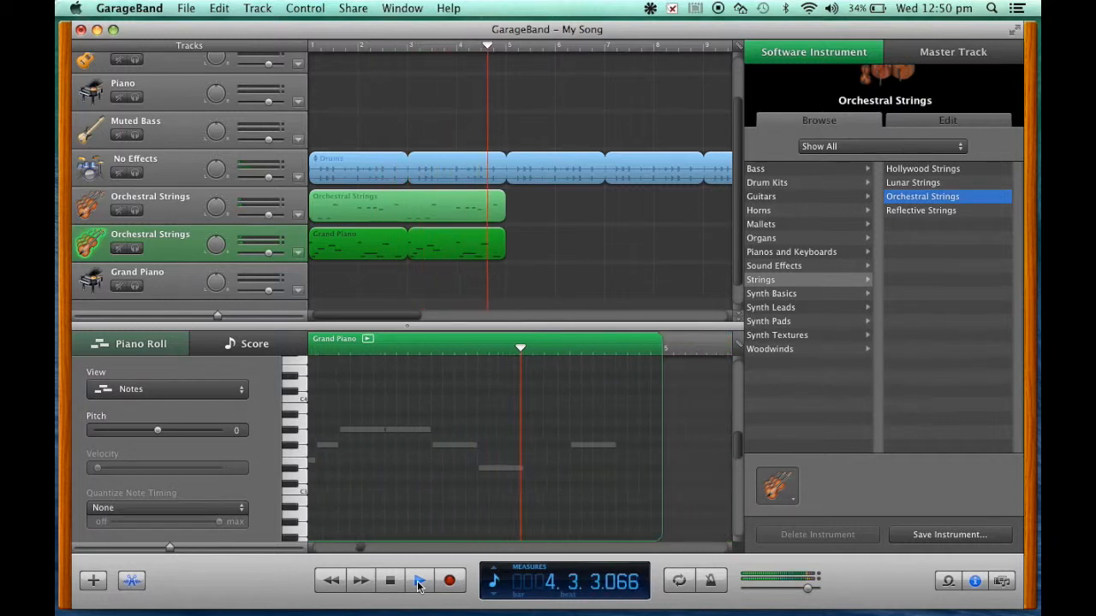
left_click(391, 582)
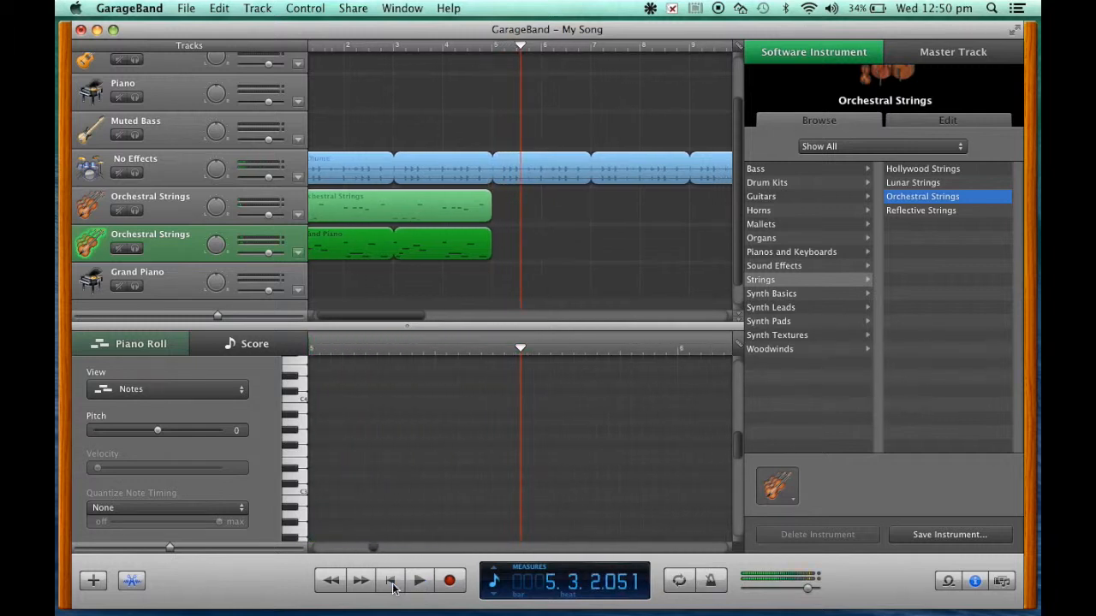
scroll(369, 260, "left", 2)
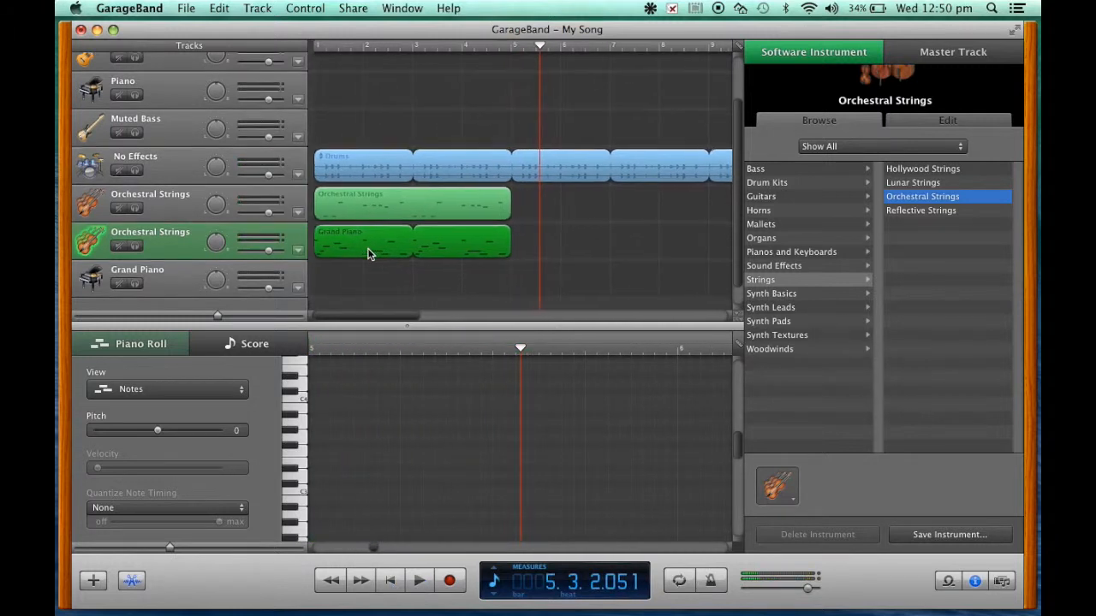
left_click(387, 582)
left_click(421, 583)
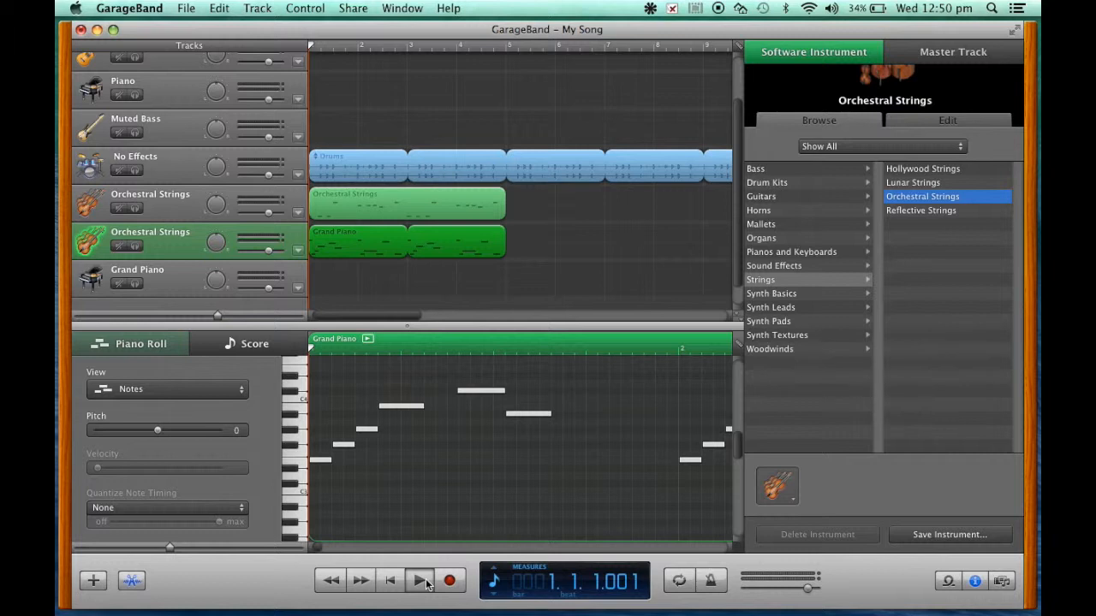